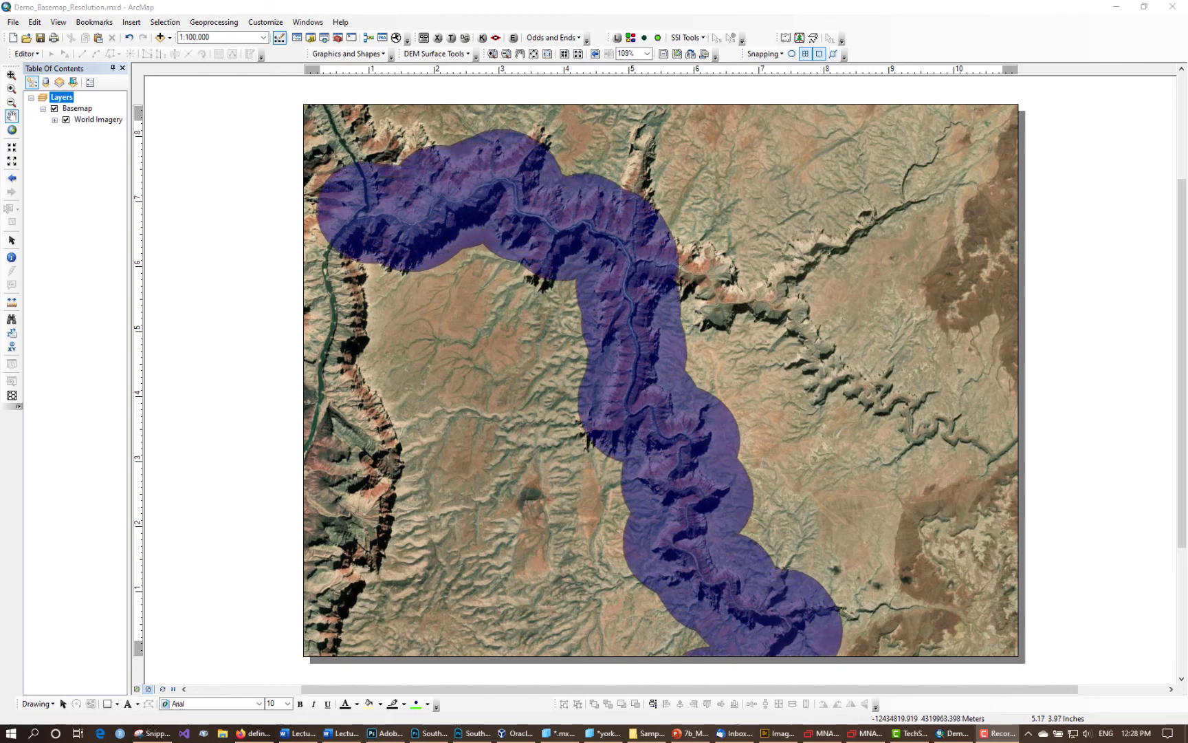
Step: Zoom in on the river confluence in the canyon imagery to inspect its detail, and return to the previous map extent
mouse_move(371, 158)
left_mouse_down()
mouse_move(384, 261)
mouse_move(361, 160)
left_mouse_up()
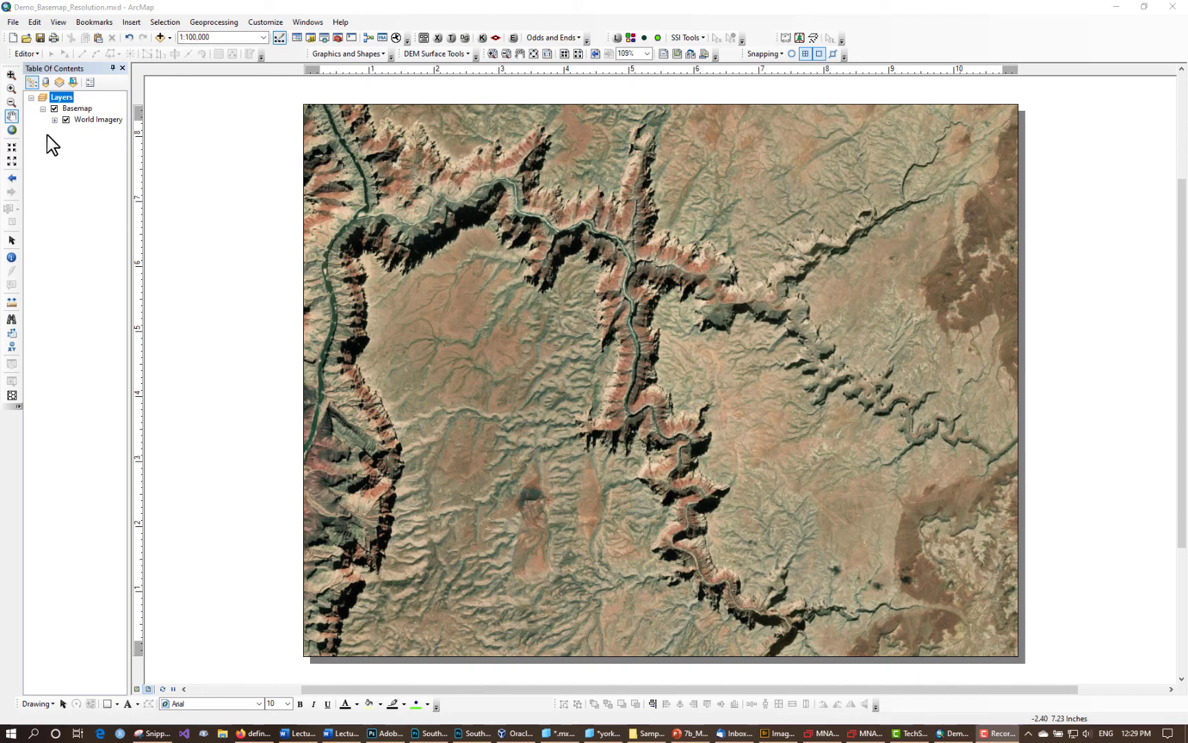
left_click(10, 89)
left_click(10, 88)
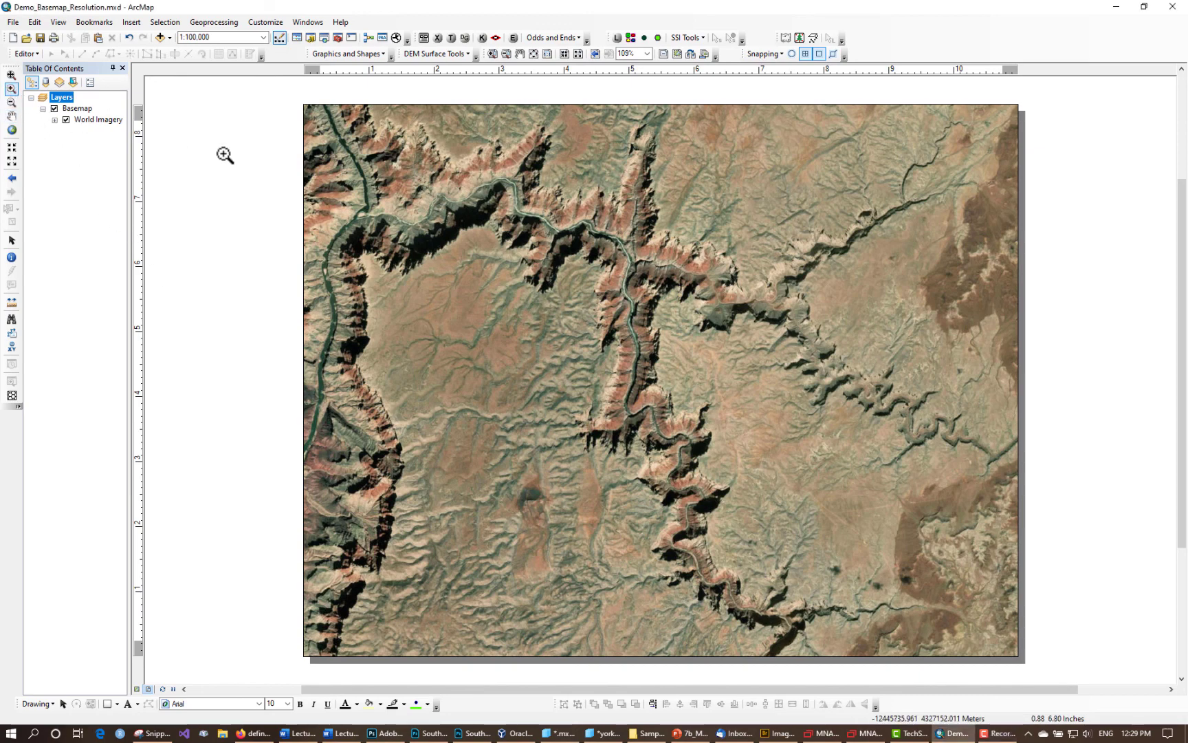
left_click_drag(335, 186, 416, 260)
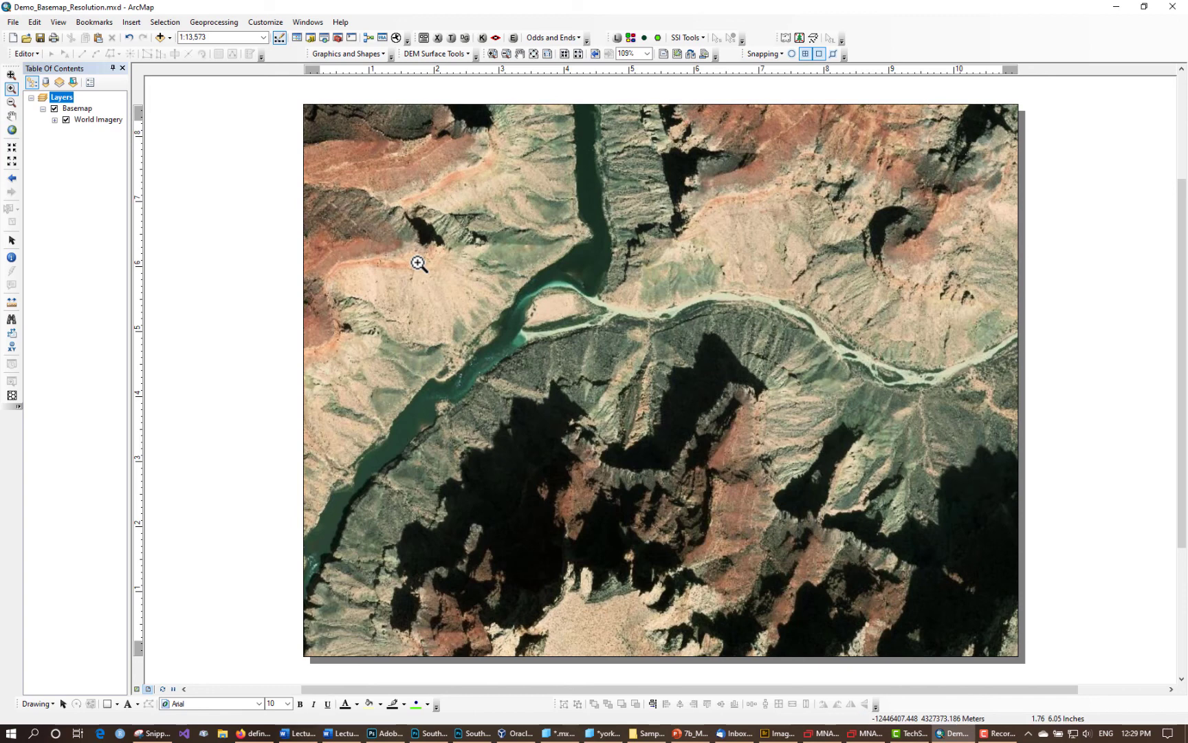
left_click(11, 178)
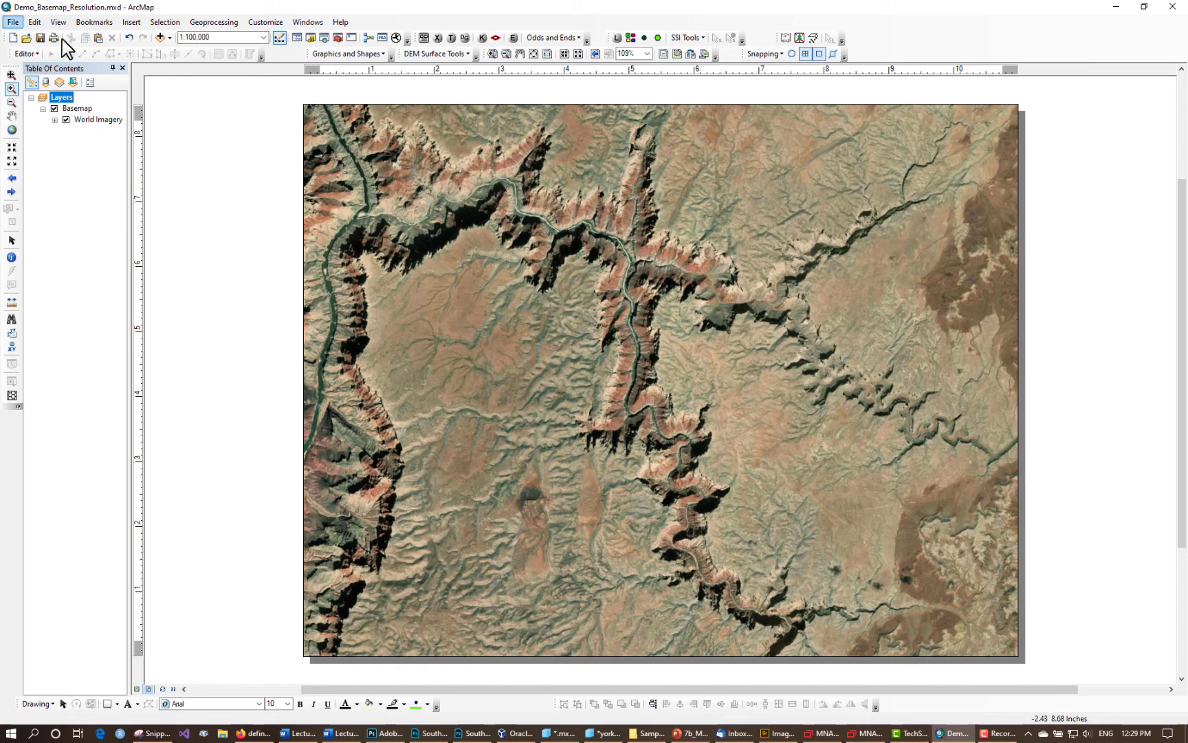
Step: Export the map layout as a 600 dpi JPEG named LCR_8.5x11_600 in the Sample_Images folder
left_click(12, 23)
left_click(47, 210)
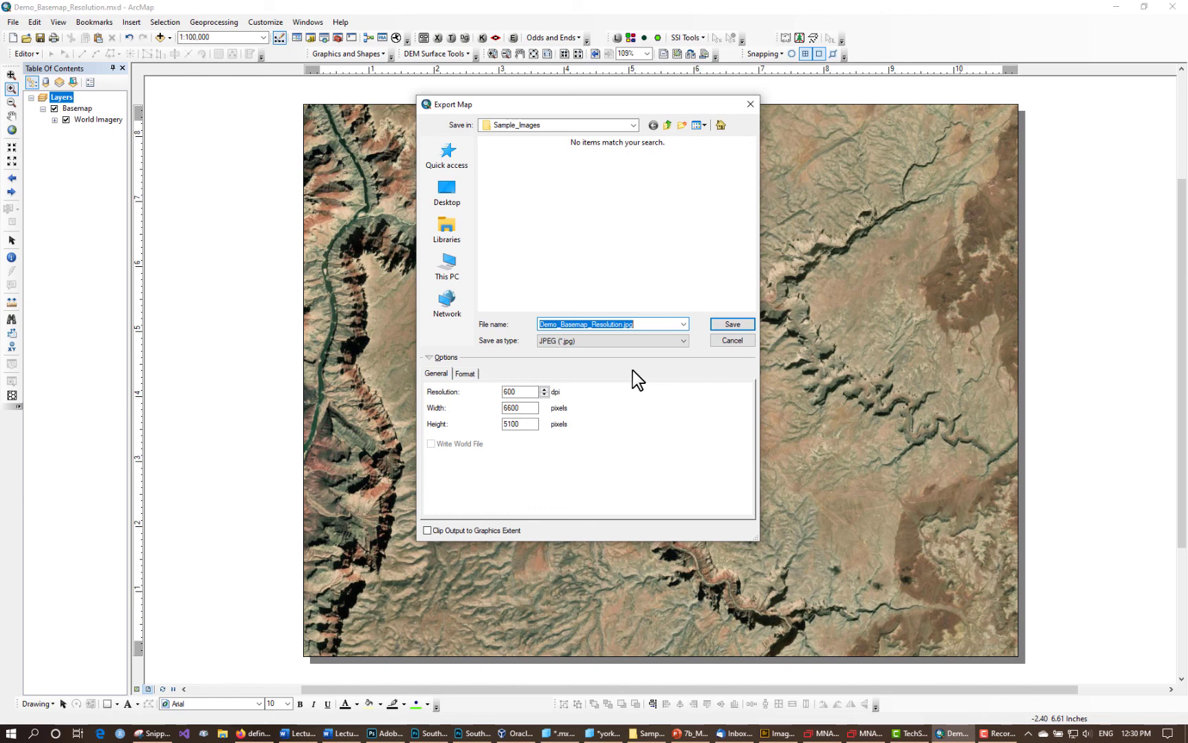
left_click(532, 392)
double_click(531, 392)
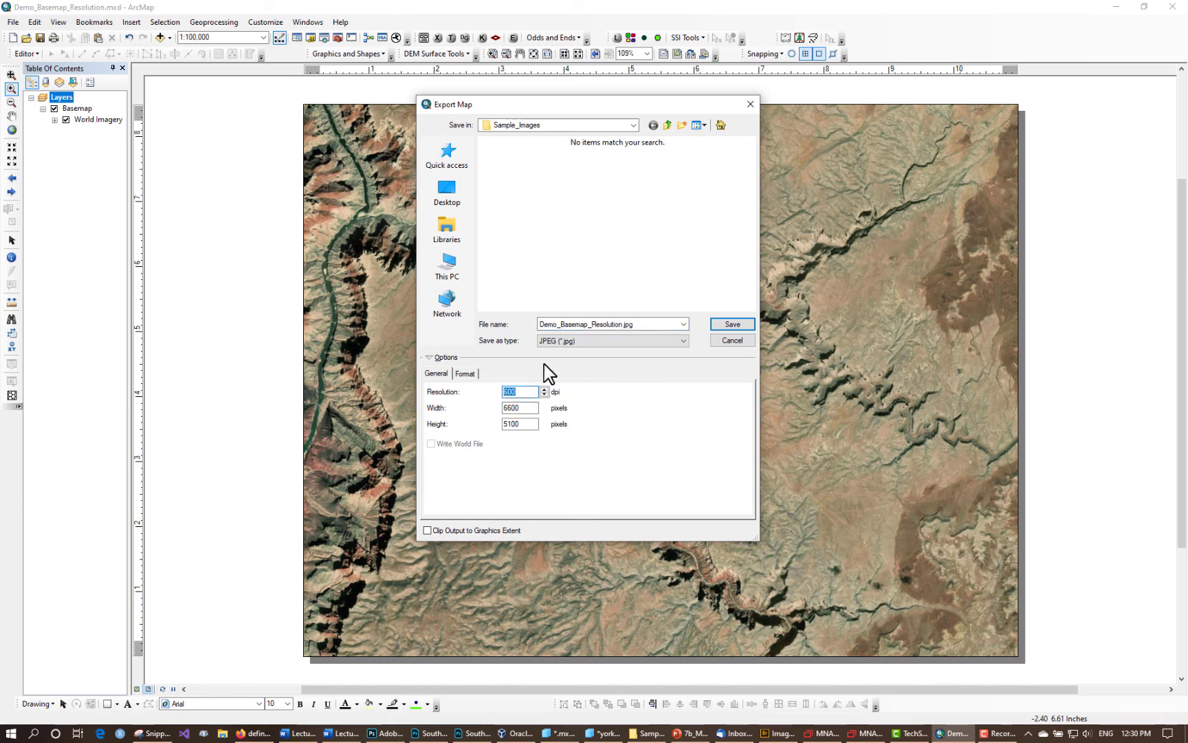
left_click(591, 341)
left_click(554, 401)
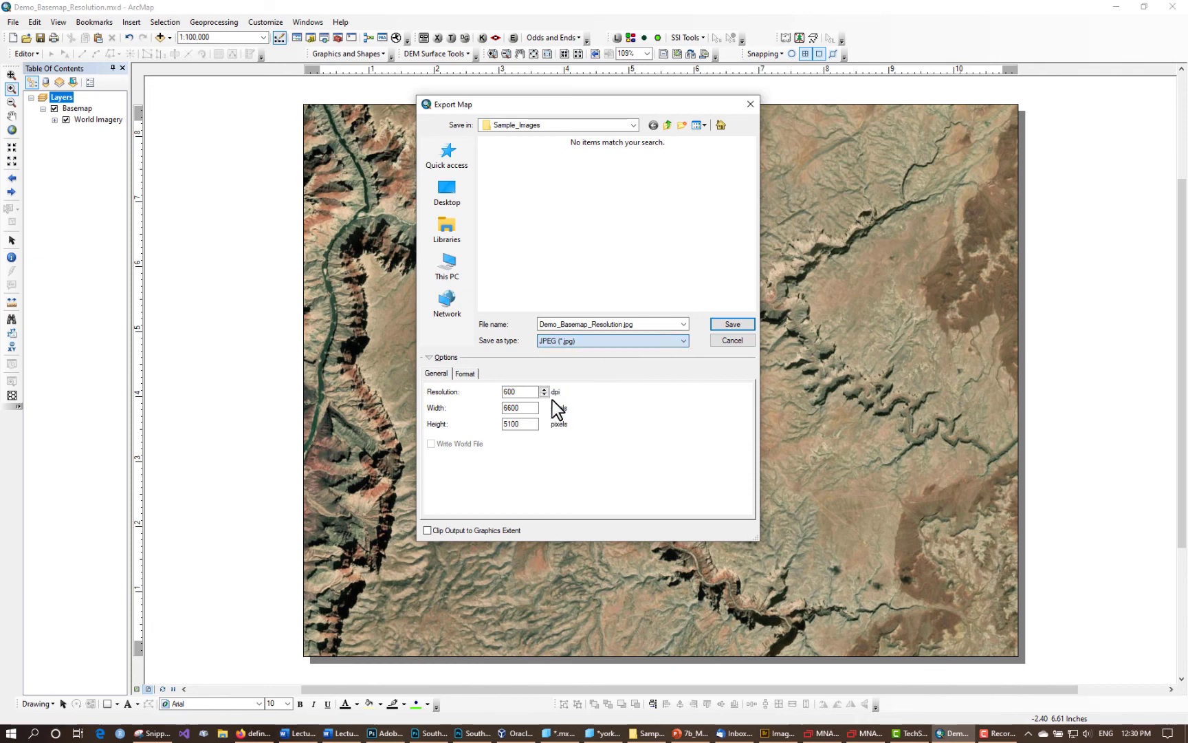
double_click(642, 323)
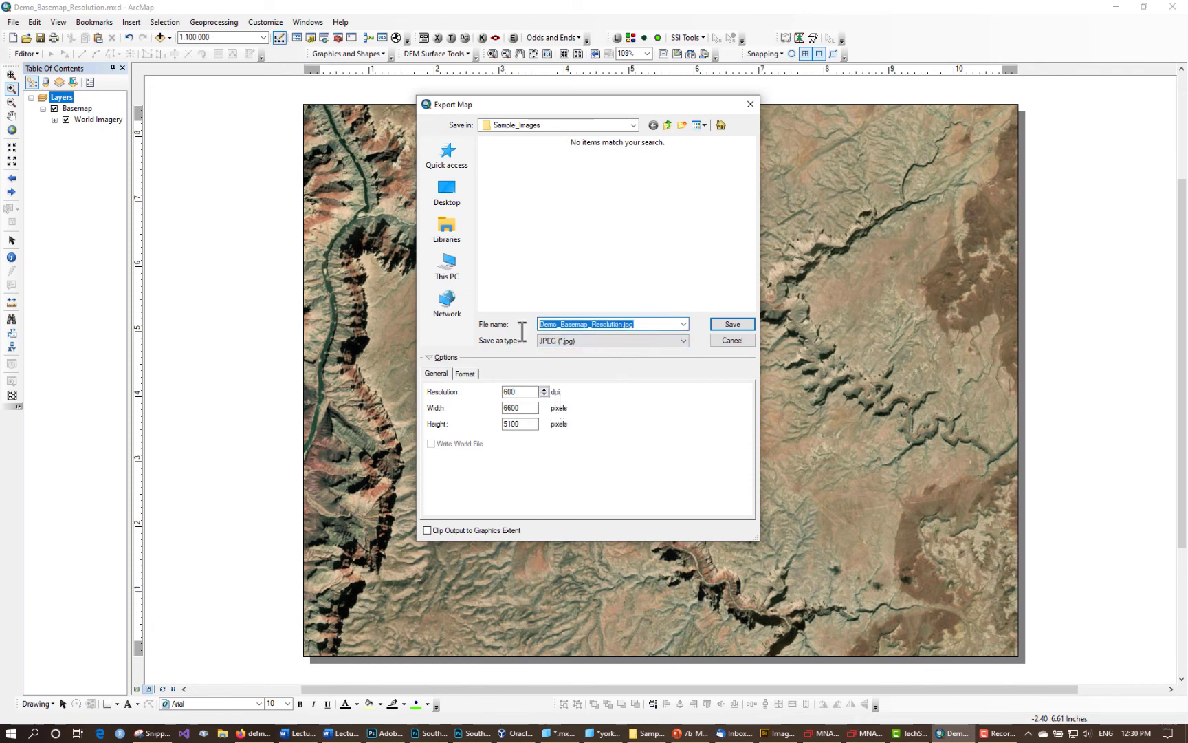
type("LC")
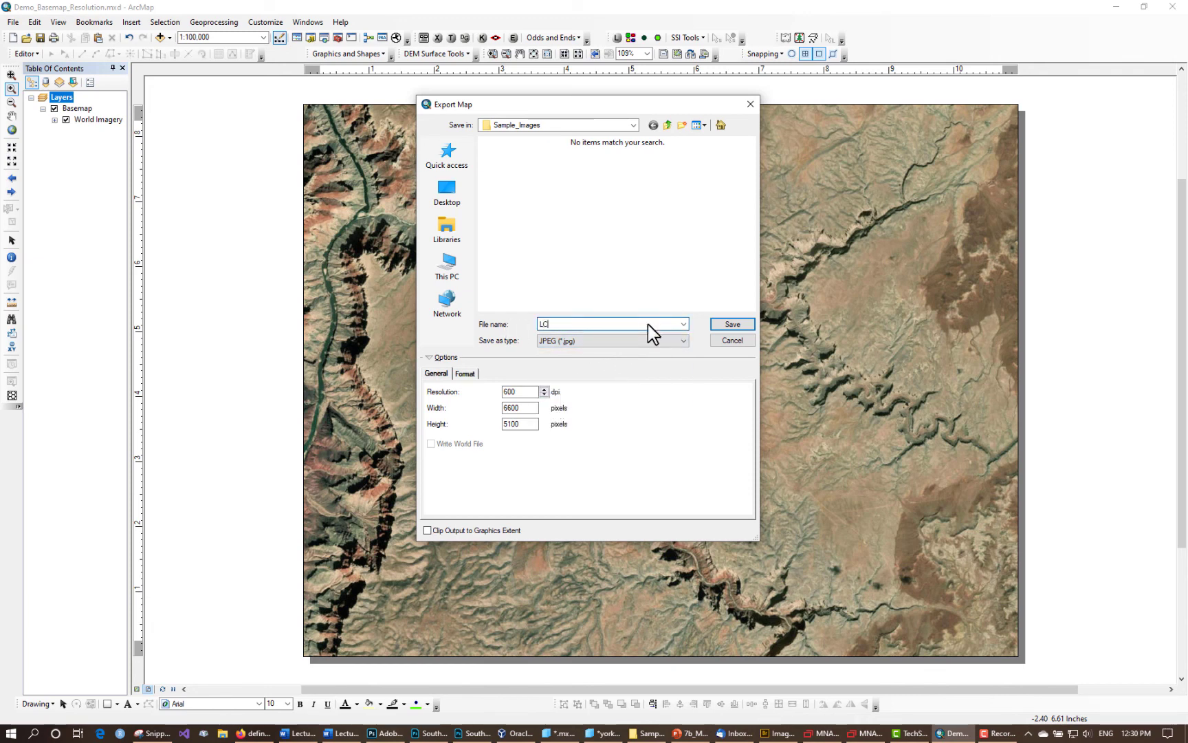
type("R_8")
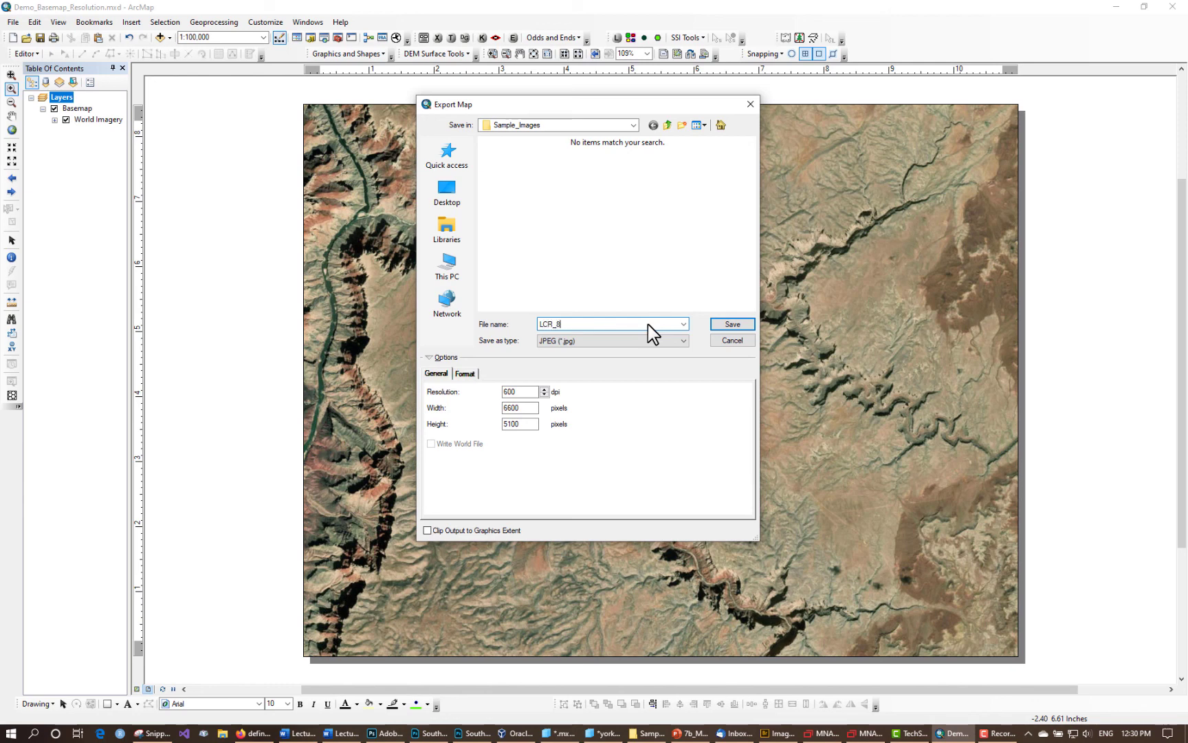
type(".5x11_600")
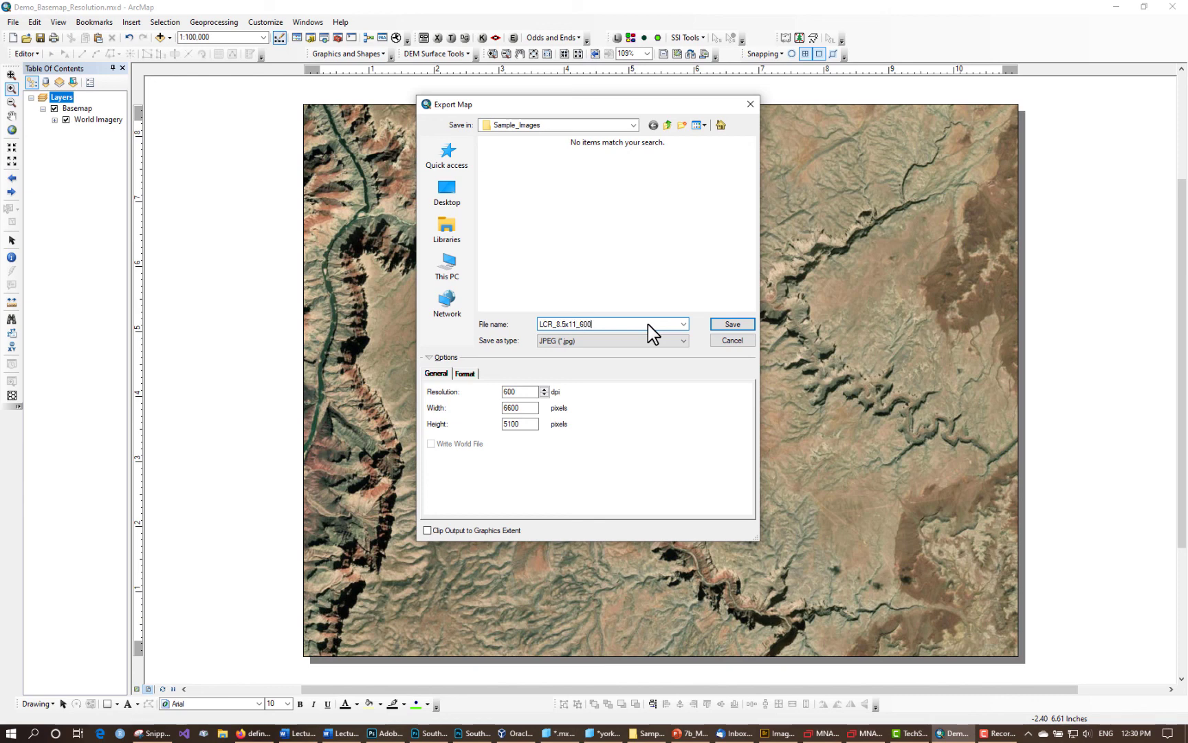
key("Return")
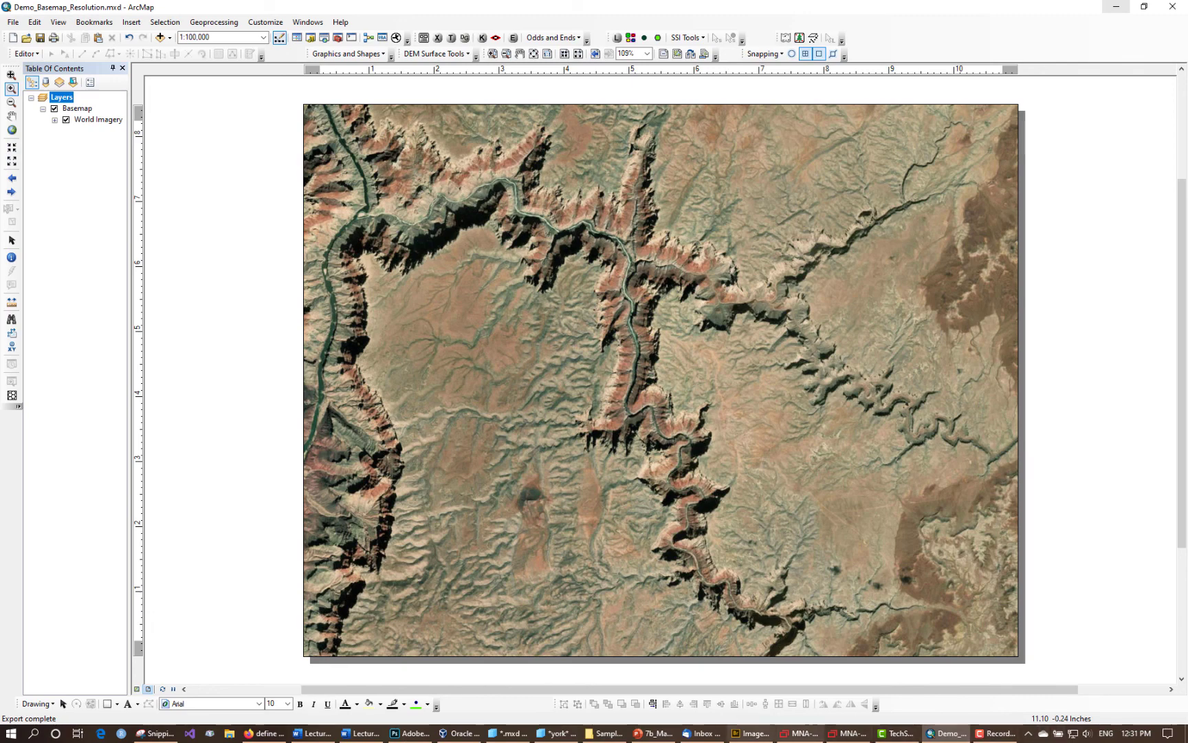
Step: Open LCR_8.5x11_600.jpg from the Sample_Images folder in Photoshop and look closely at the canyon area
left_click(605, 733)
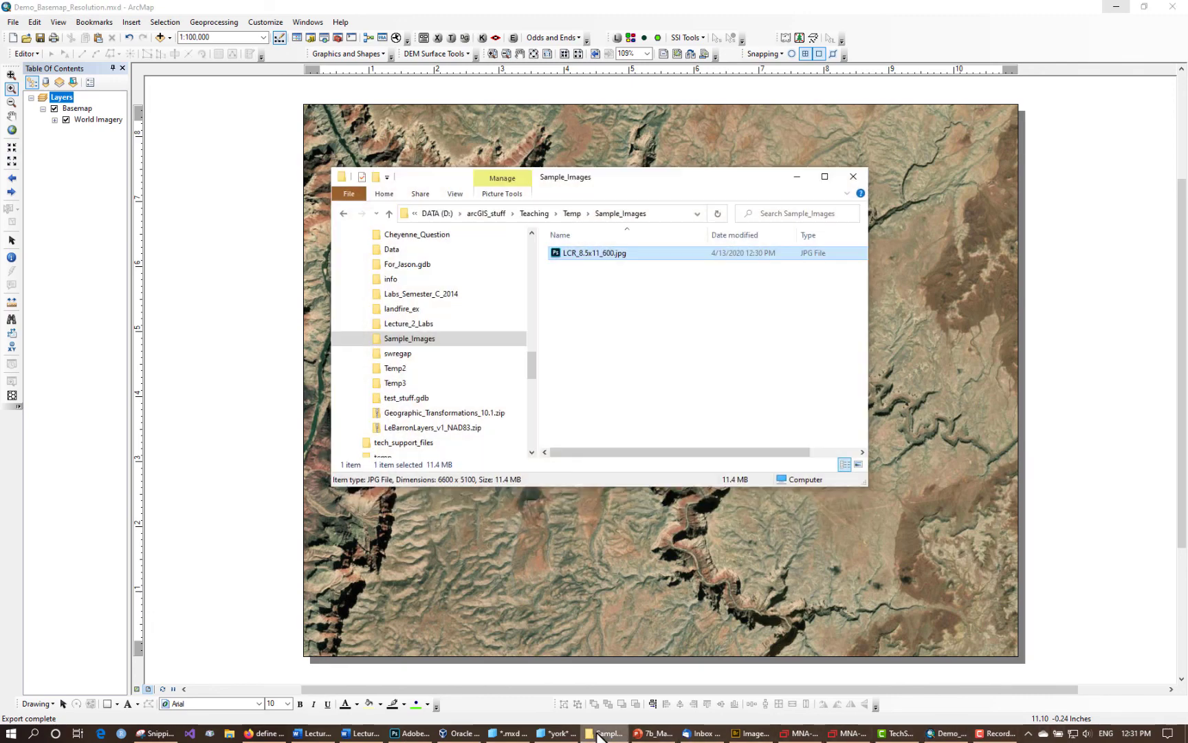
double_click(588, 254)
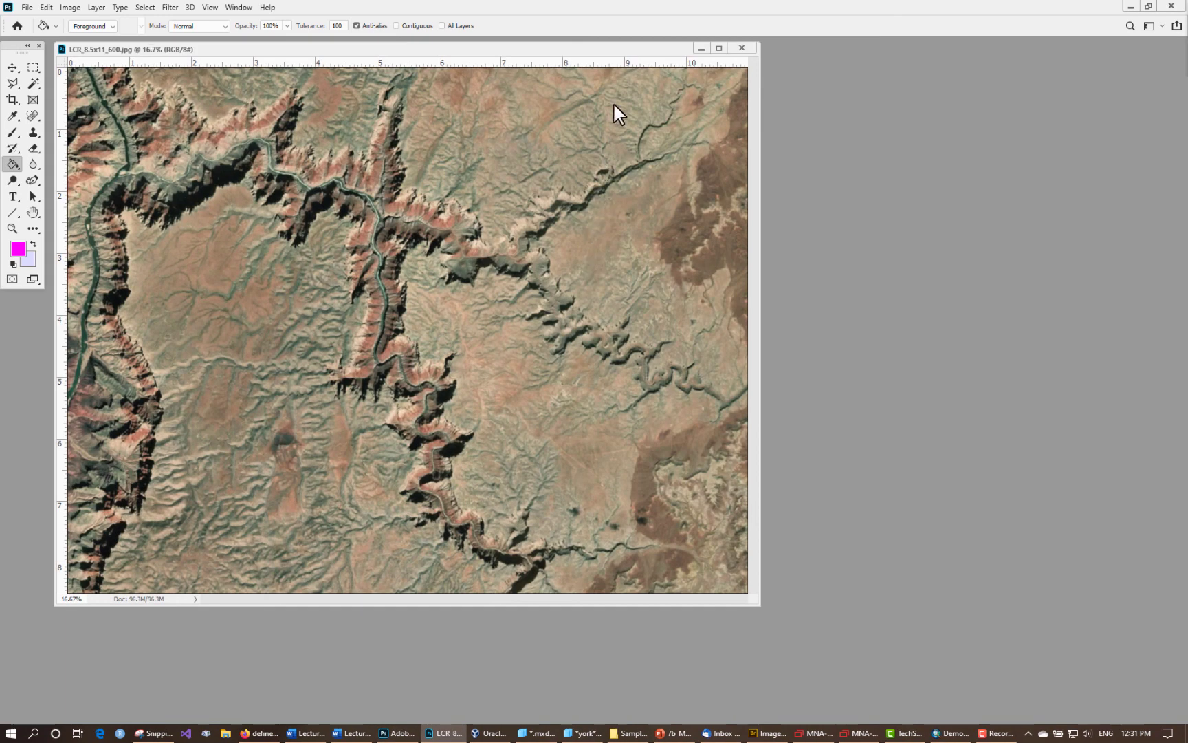
left_click_drag(624, 50, 745, 89)
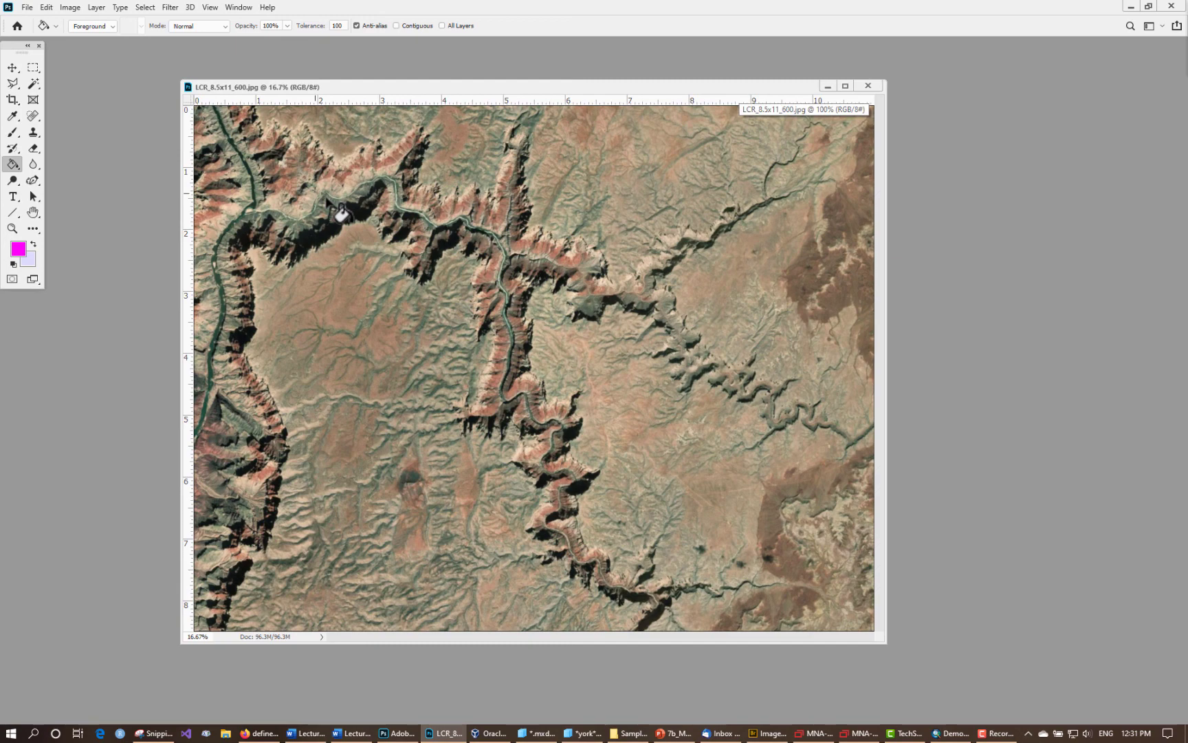
scroll(282, 237, "up", 5)
scroll(268, 230, "up", 6)
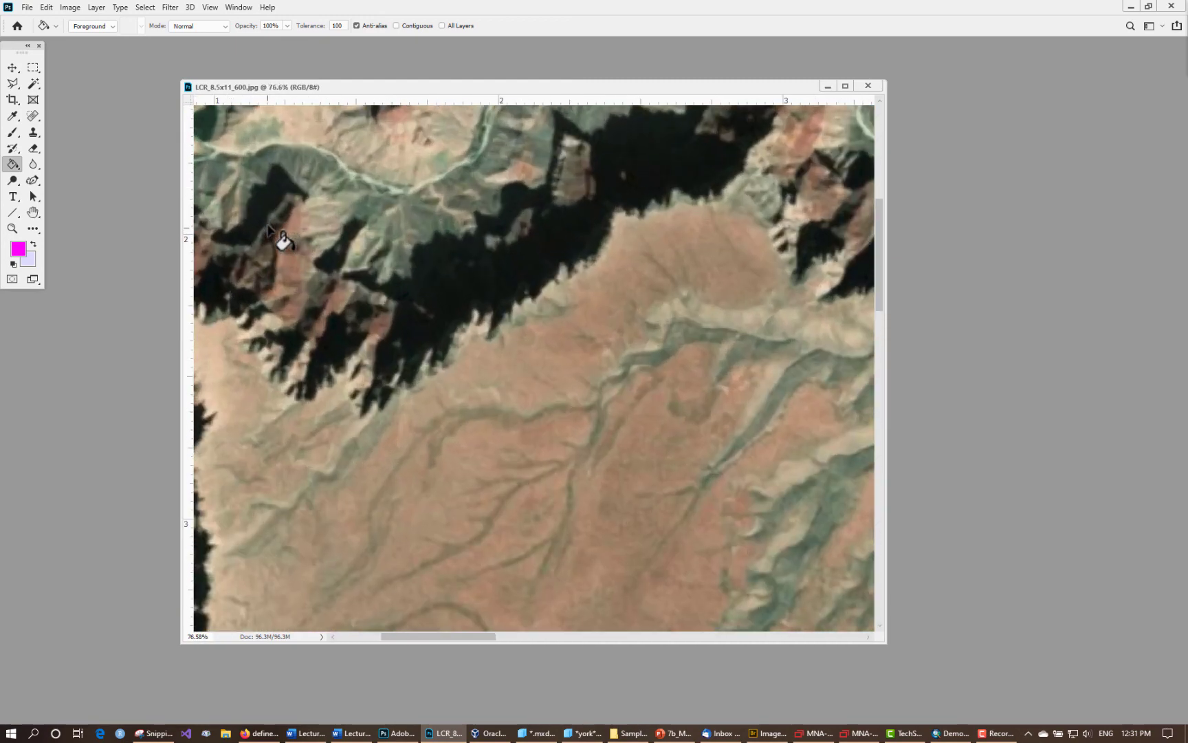
Step: Shift the image down and to the right within its crop frame, apply the crop, and switch back to the Paint Bucket tool
key("c")
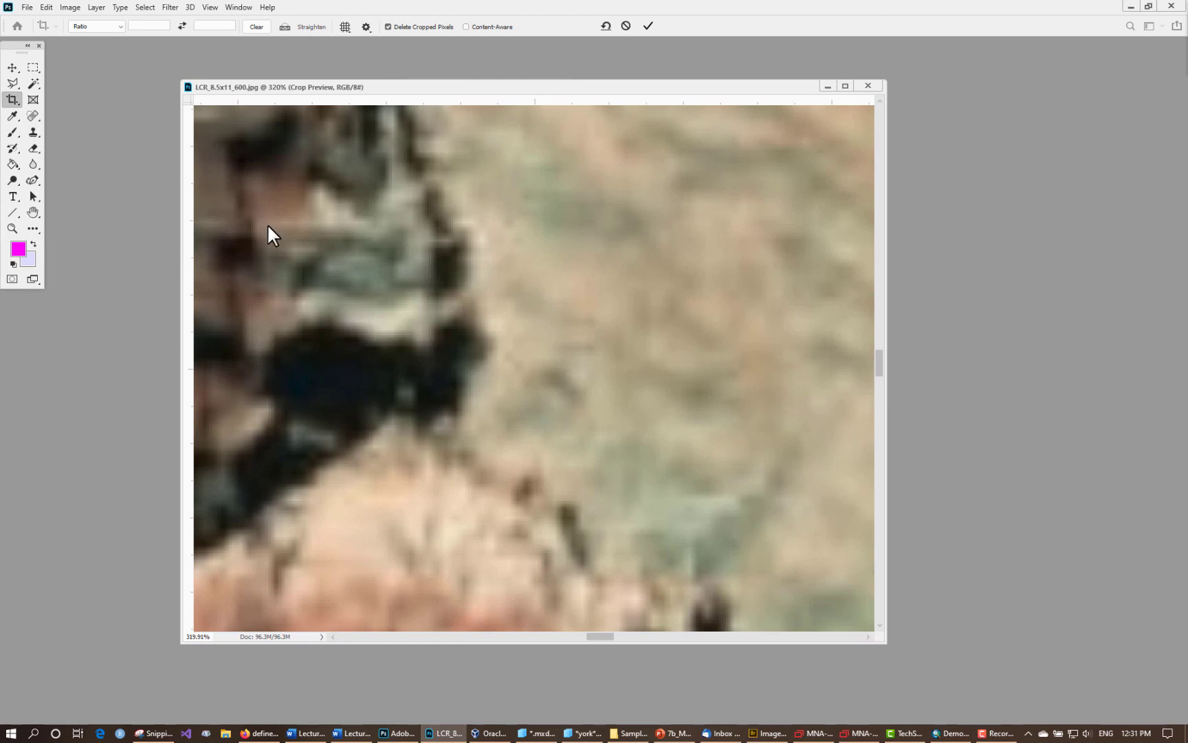
left_click_drag(346, 292, 641, 596)
key("Return")
key("g")
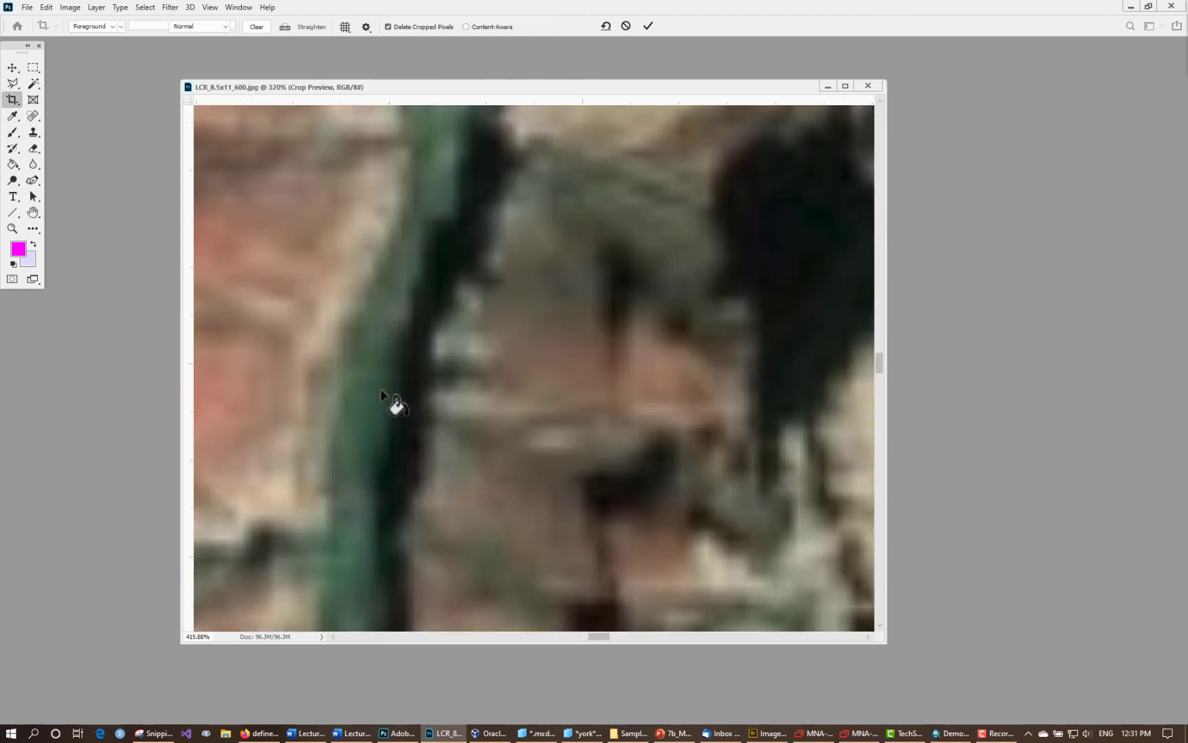
Step: Examine the exported image's pixel detail along the river at high magnification and compare it with the whole image
scroll(381, 387, "up", 3)
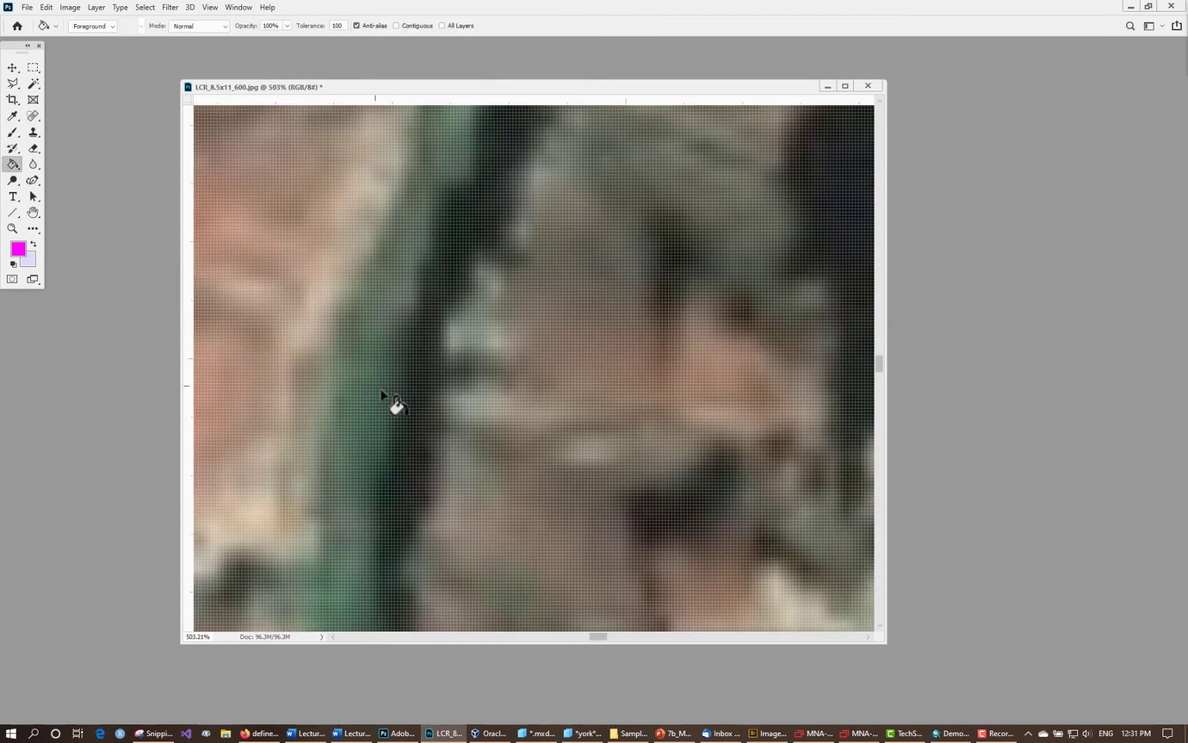
scroll(381, 392, "down", 1)
scroll(381, 392, "up", 1)
scroll(381, 392, "down", 4)
scroll(381, 392, "down", 3)
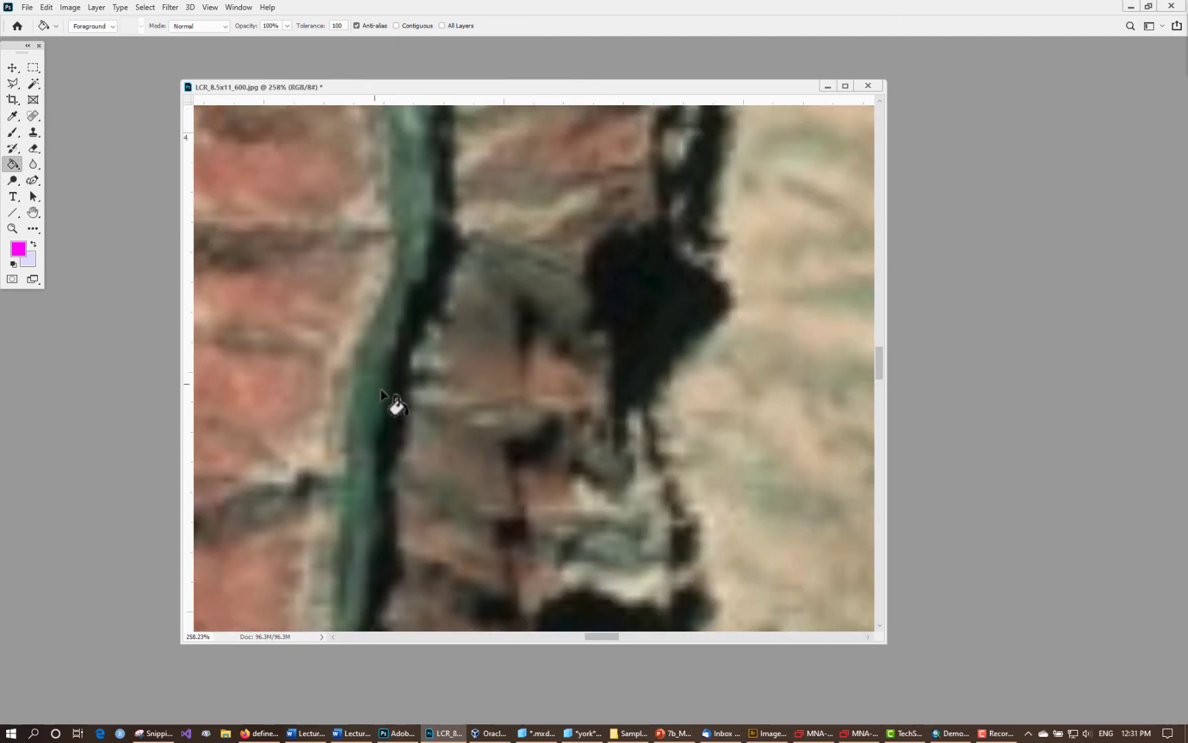
scroll(381, 392, "down", 20)
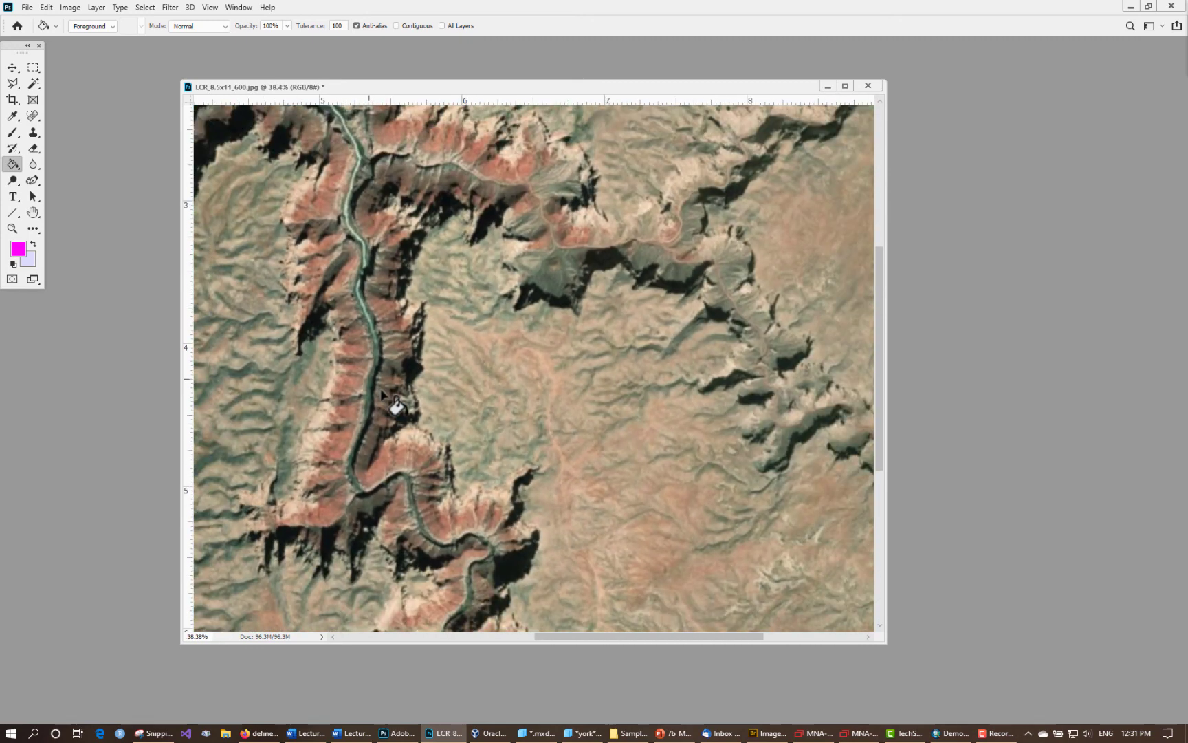
scroll(381, 392, "down", 10)
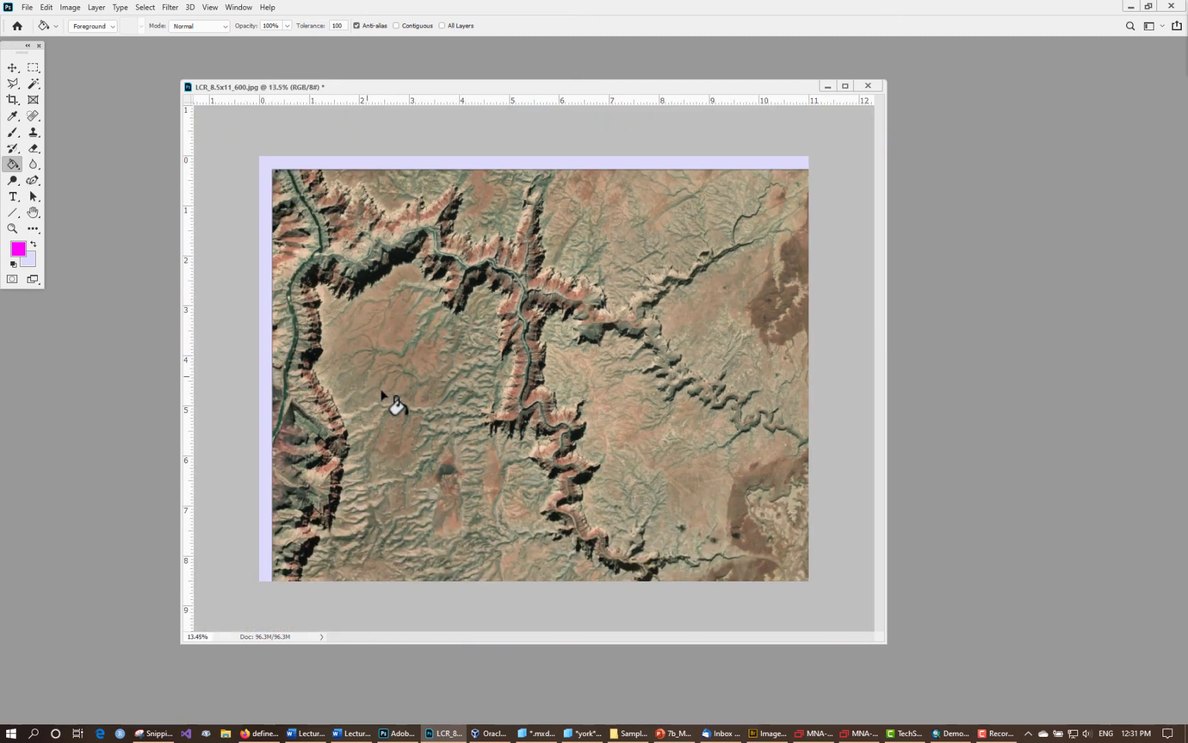
scroll(381, 392, "up", 2)
scroll(381, 392, "up", 1)
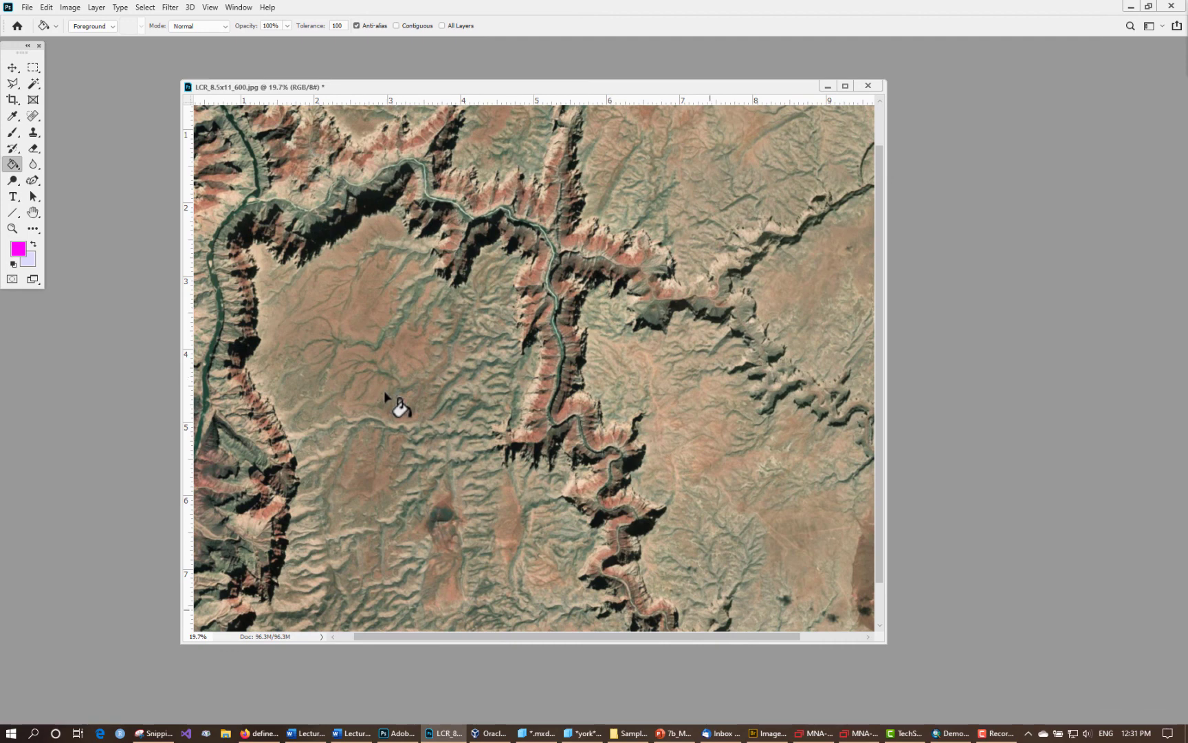
Step: Switch back to ArcMap and create a bookmark named LCR for the current map extent
mouse_move(946, 735)
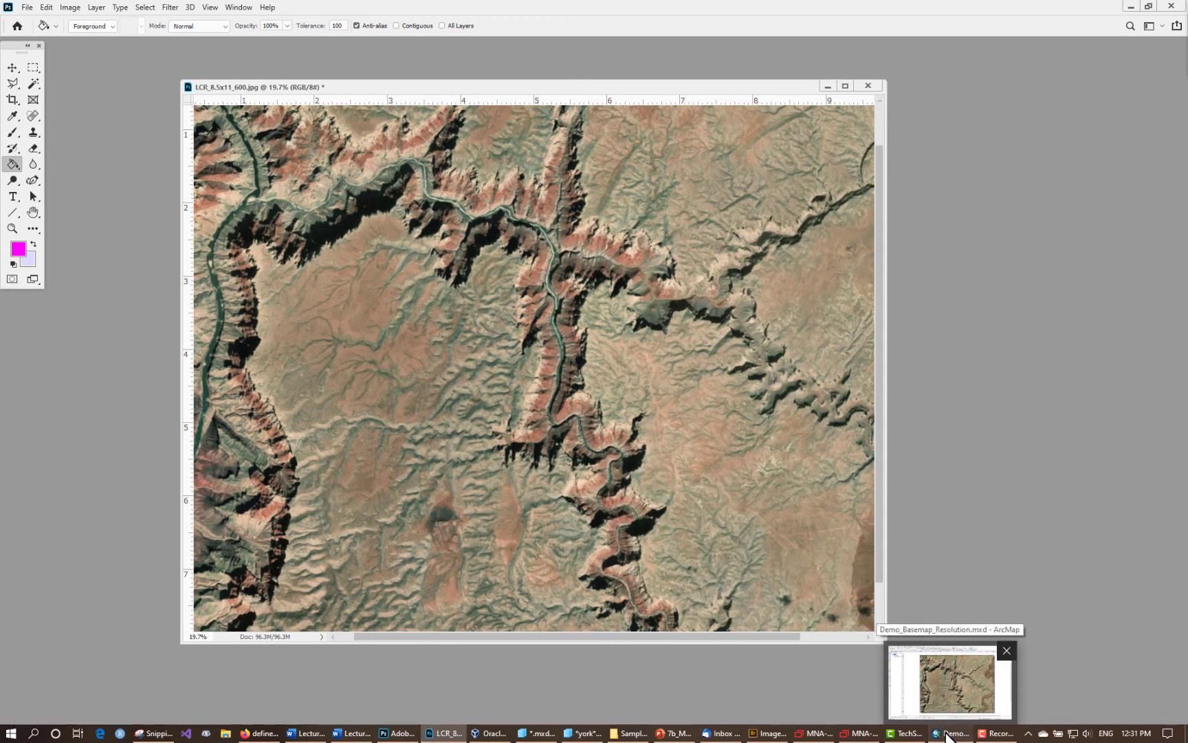
left_click(946, 734)
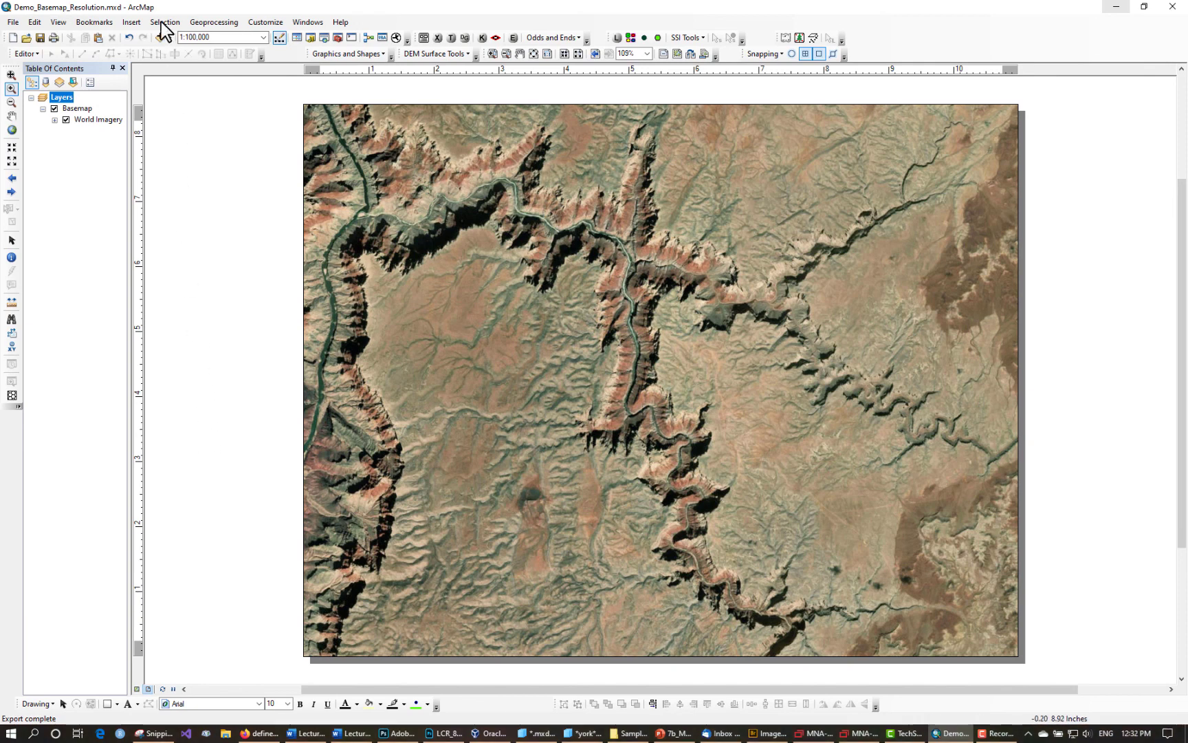
left_click(101, 28)
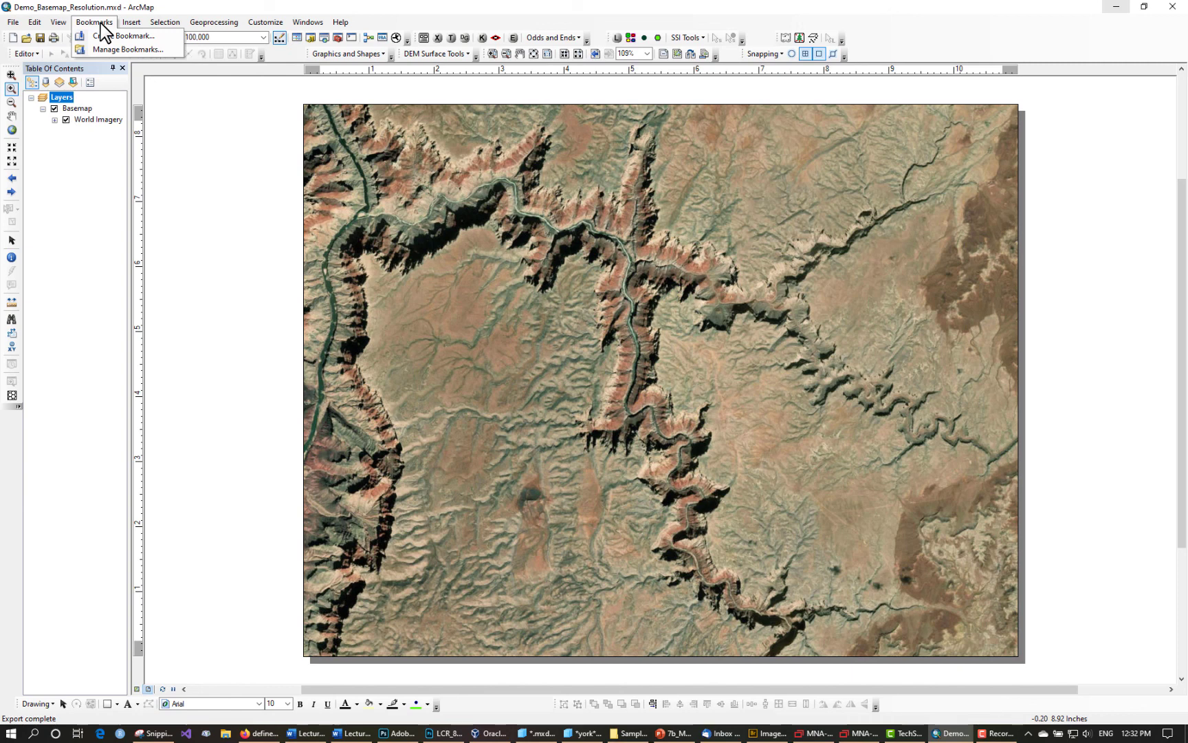
left_click(111, 36)
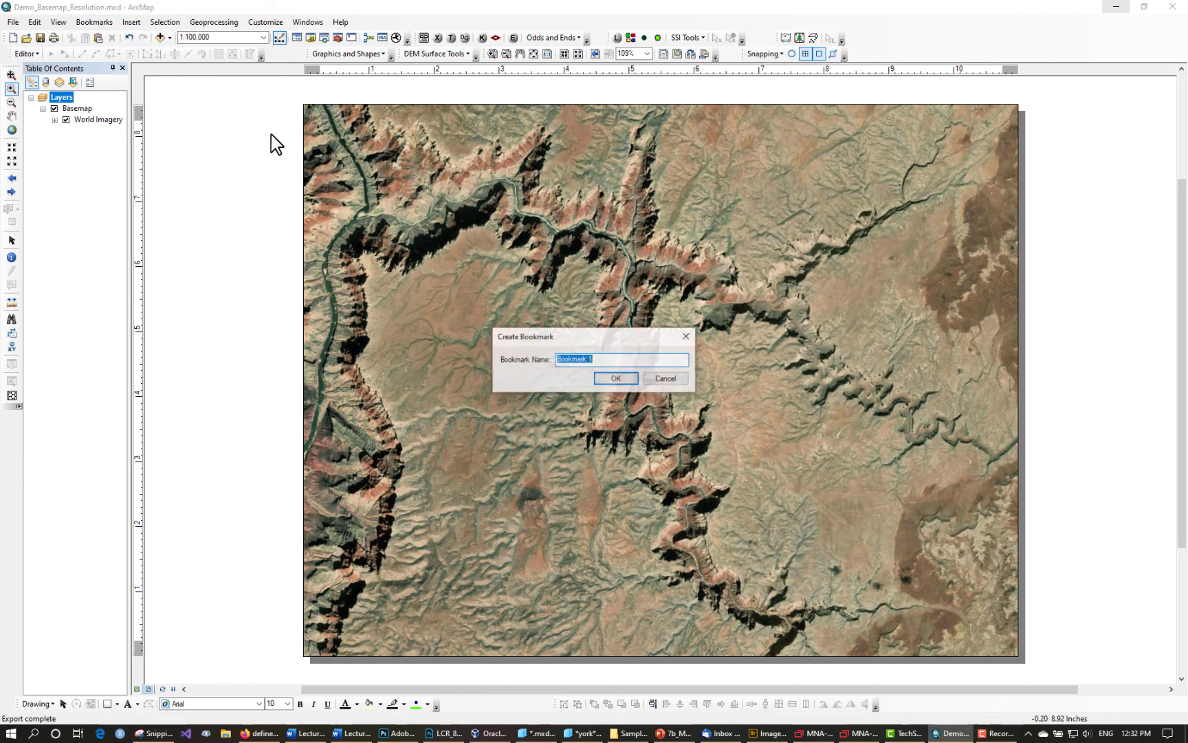
type("LCR")
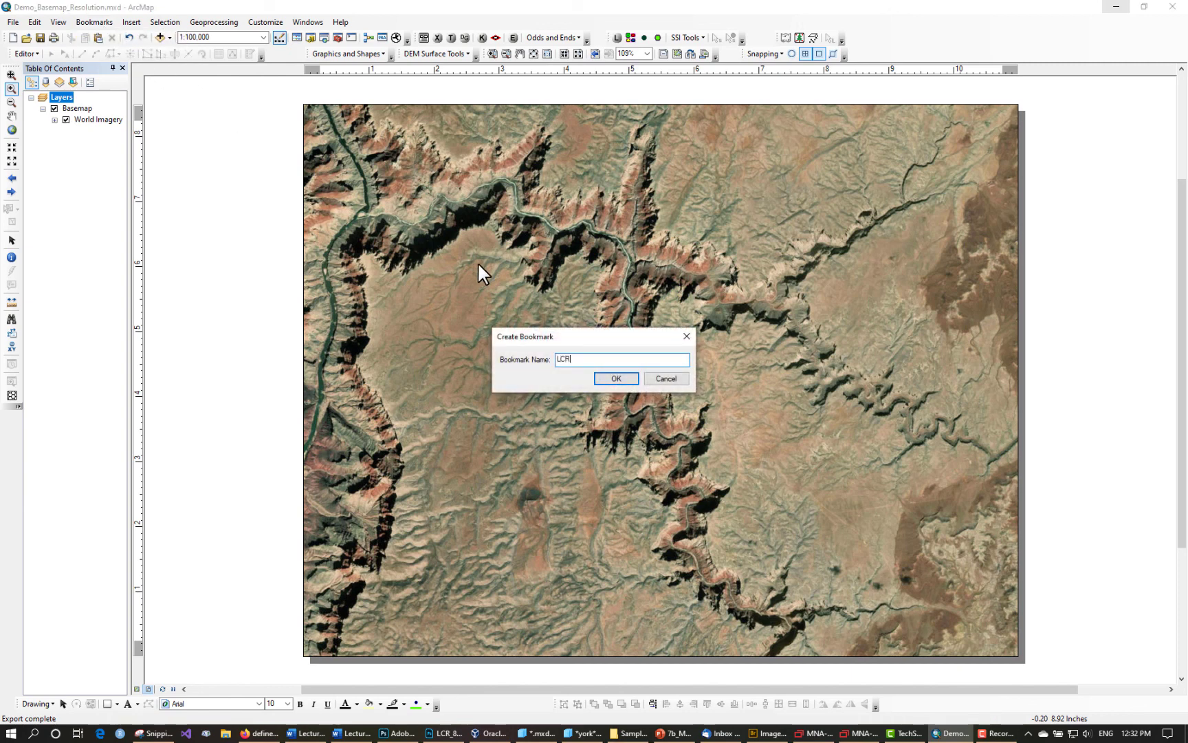
left_click(606, 380)
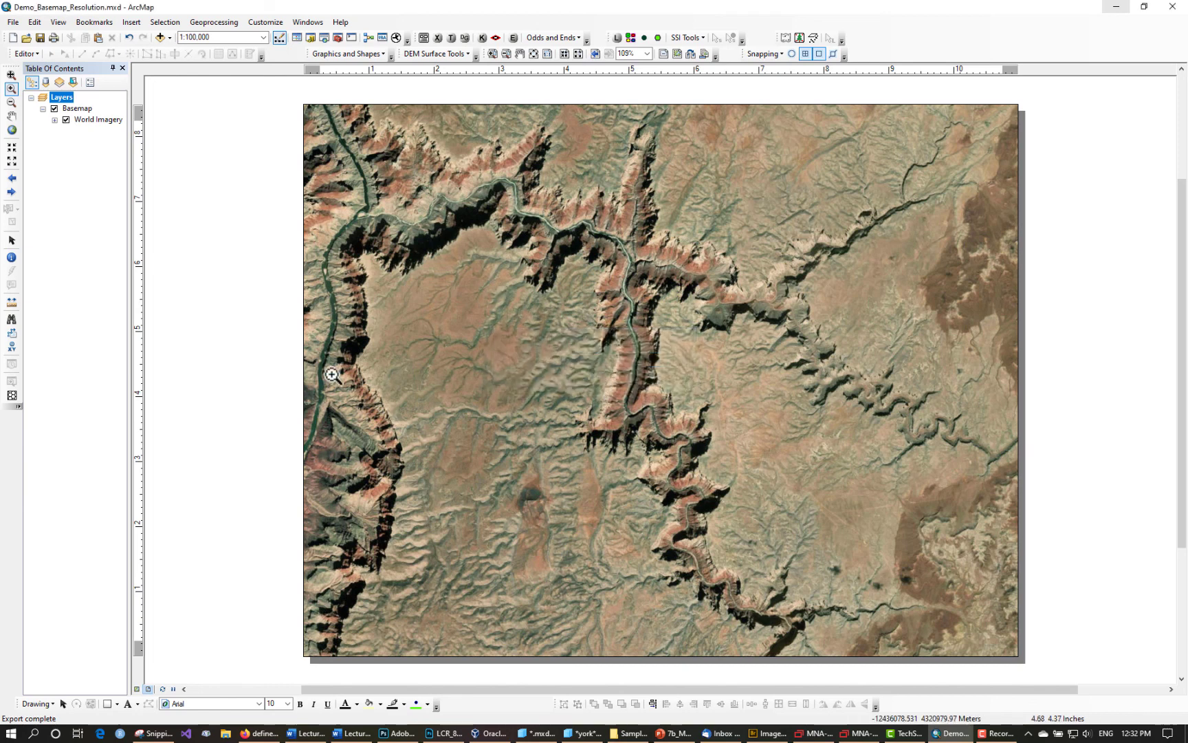
Step: Stop using the printer paper settings for the layout and set the map page size to 33 inches wide by 25.5 inches high
right_click(247, 315)
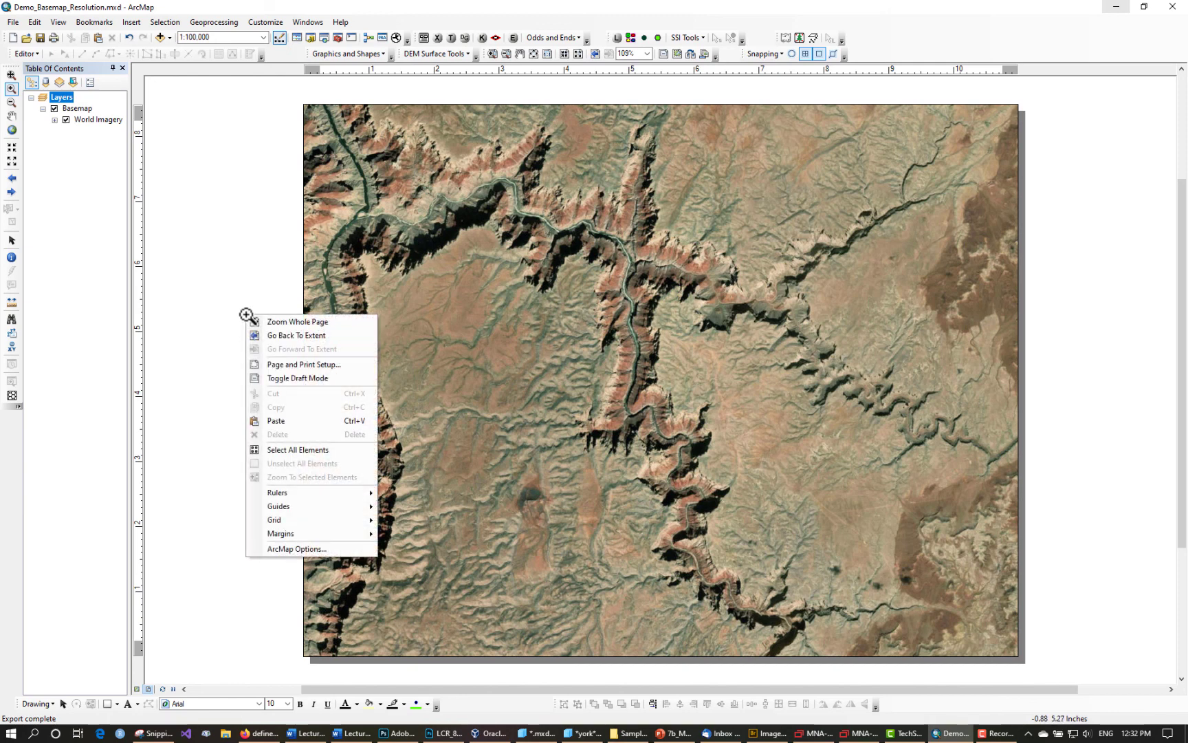
left_click(300, 365)
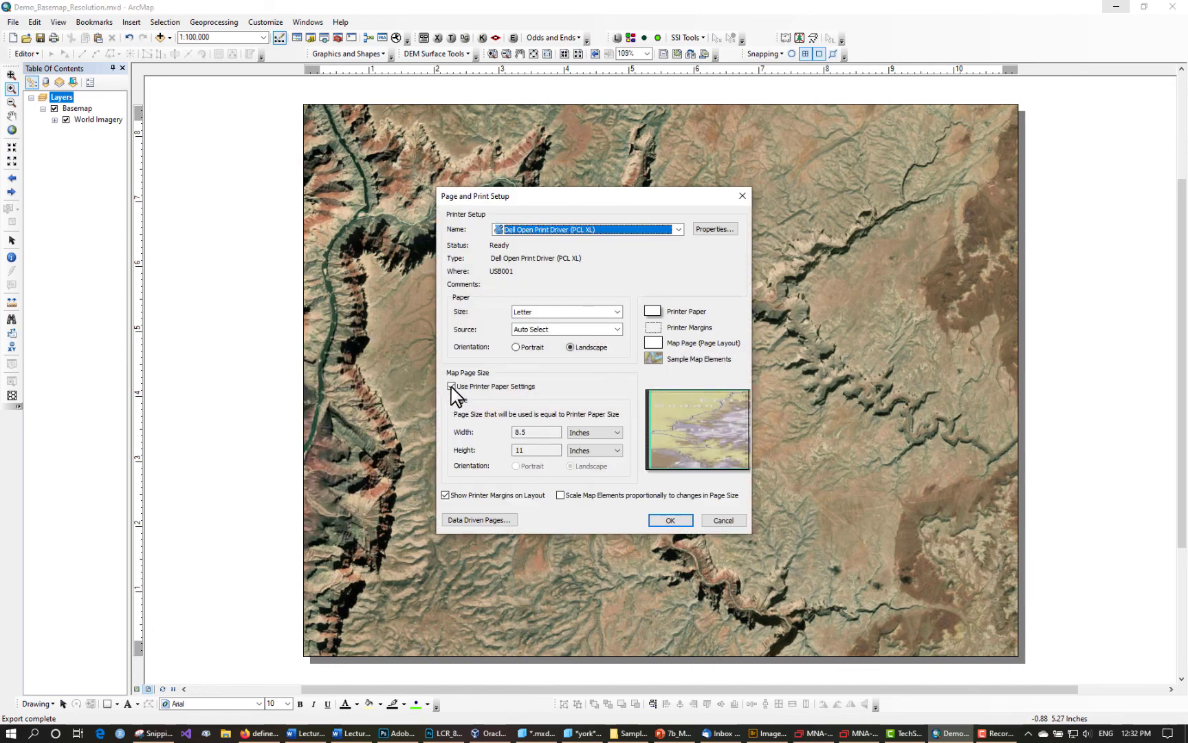
left_click(451, 386)
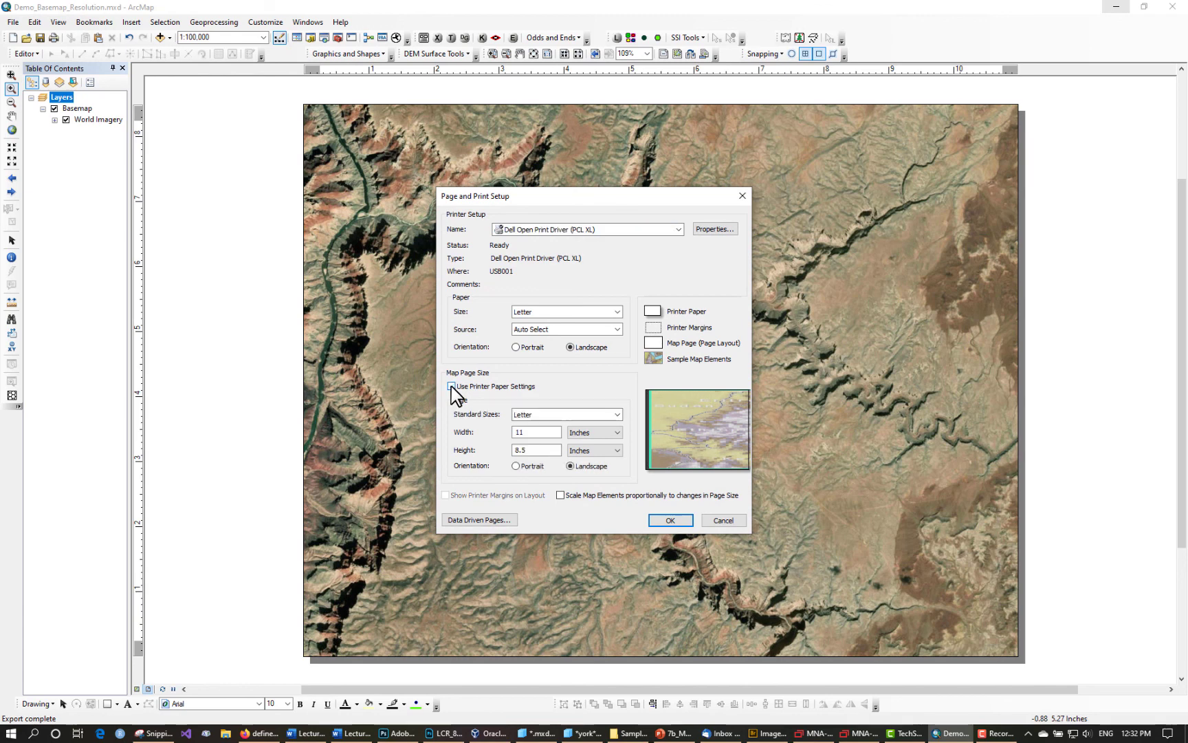
double_click(530, 432)
type("33")
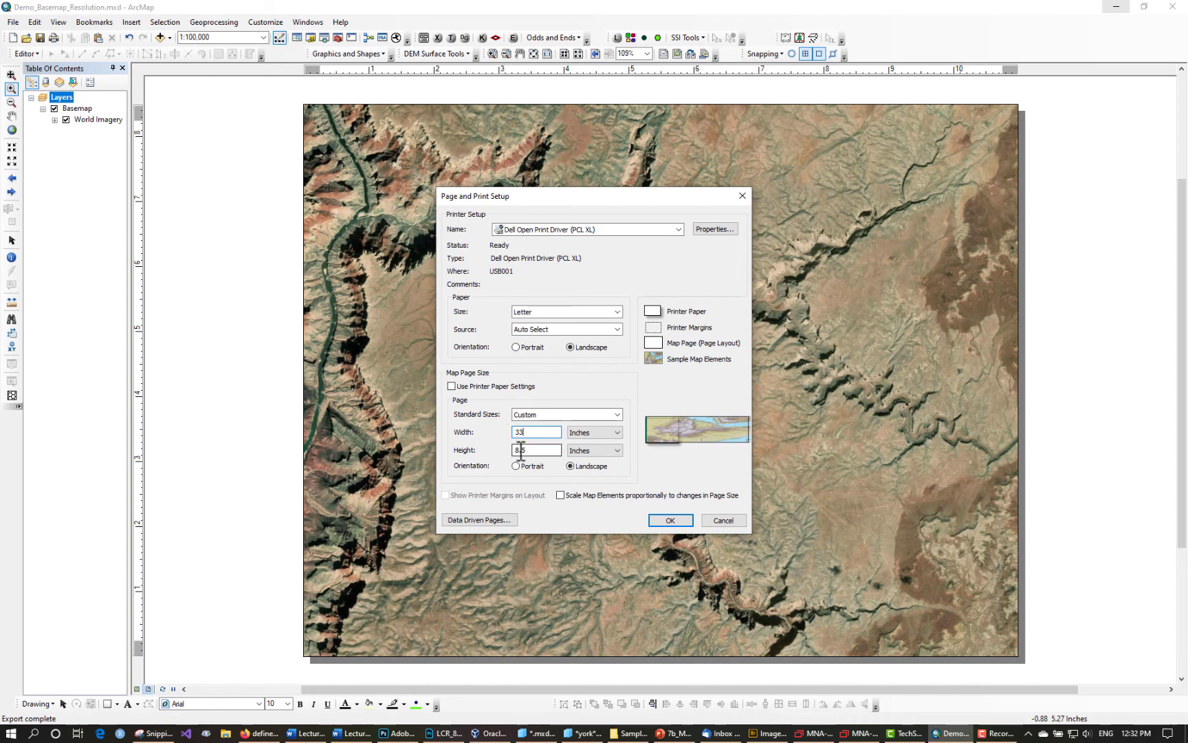
left_click_drag(521, 450, 515, 451)
type("25")
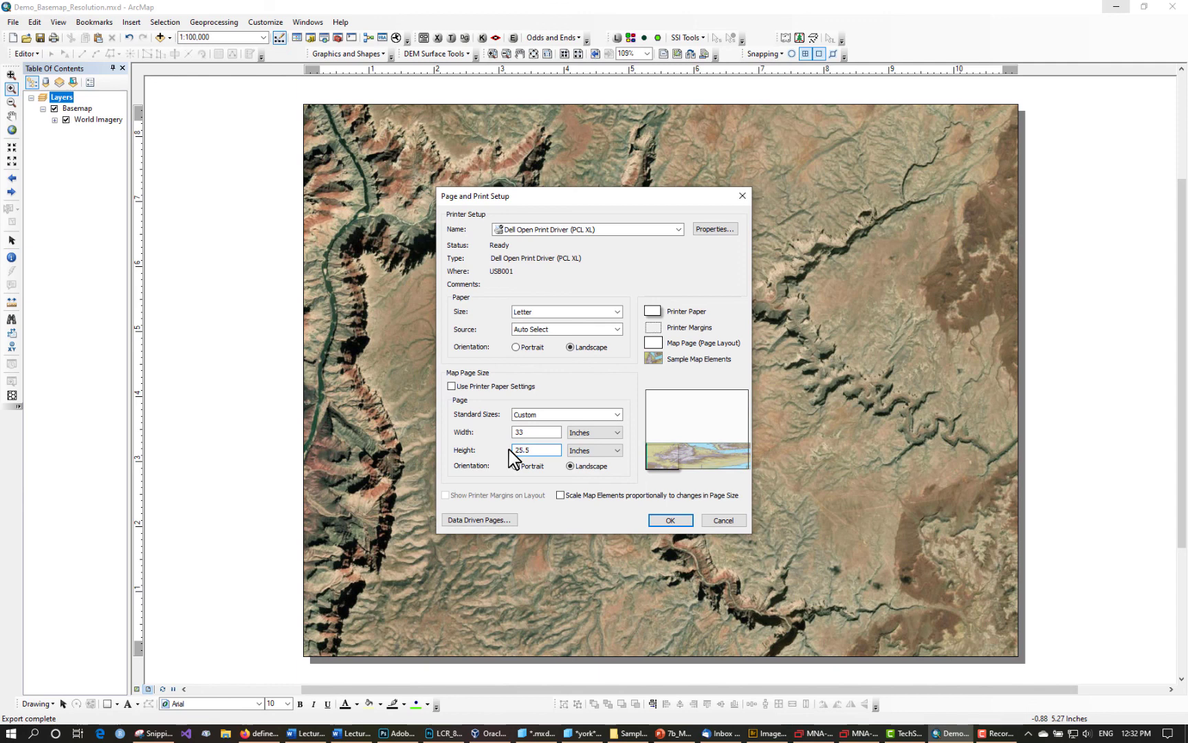
left_click(670, 520)
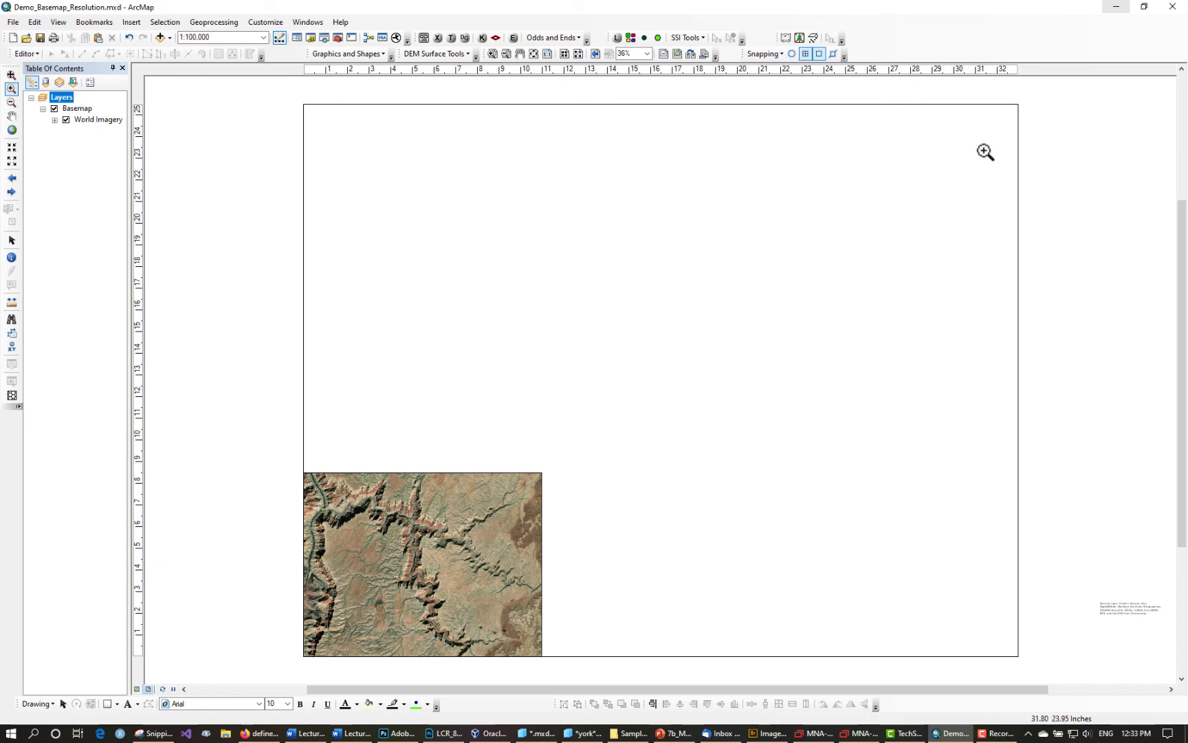
Step: Select the map data frame on the layout and enlarge it freehand to about 12.5 by 9.75 inches
left_click(12, 240)
left_click(532, 491)
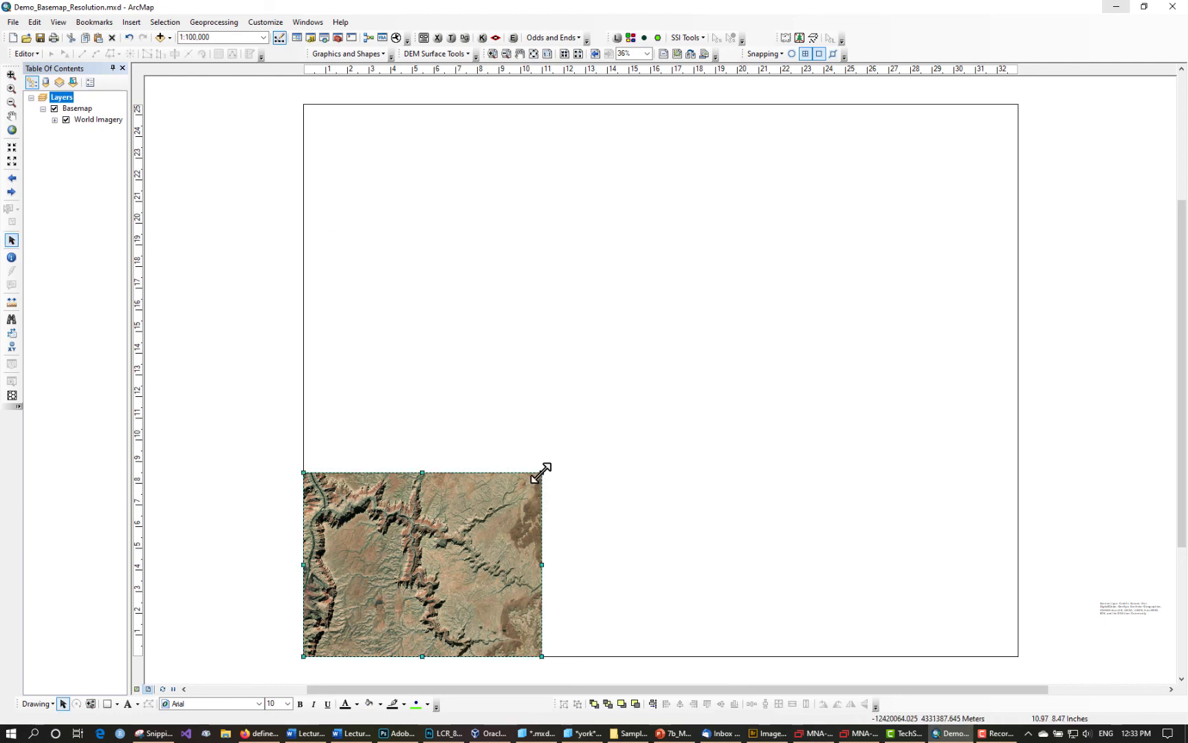
left_click_drag(542, 472, 573, 446)
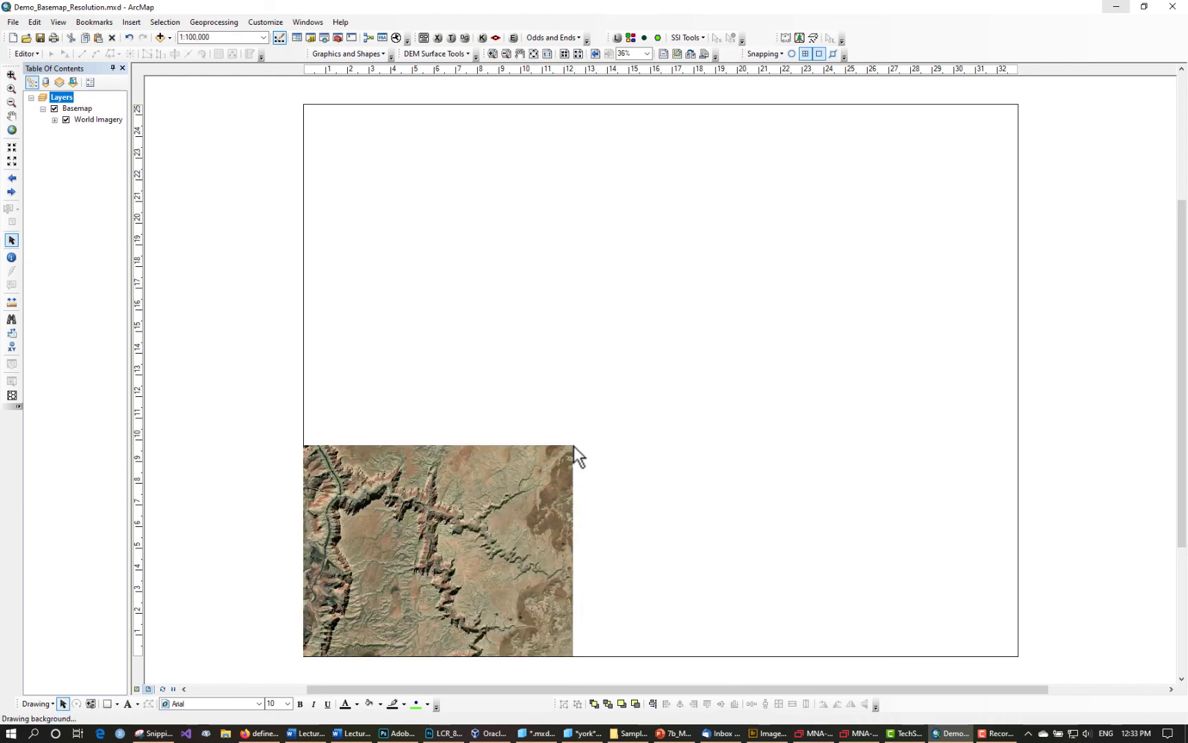
Step: Set the data frame's size to 33 inches wide by 25.5 inches high and restore its extent from the LCR bookmark
right_click(429, 486)
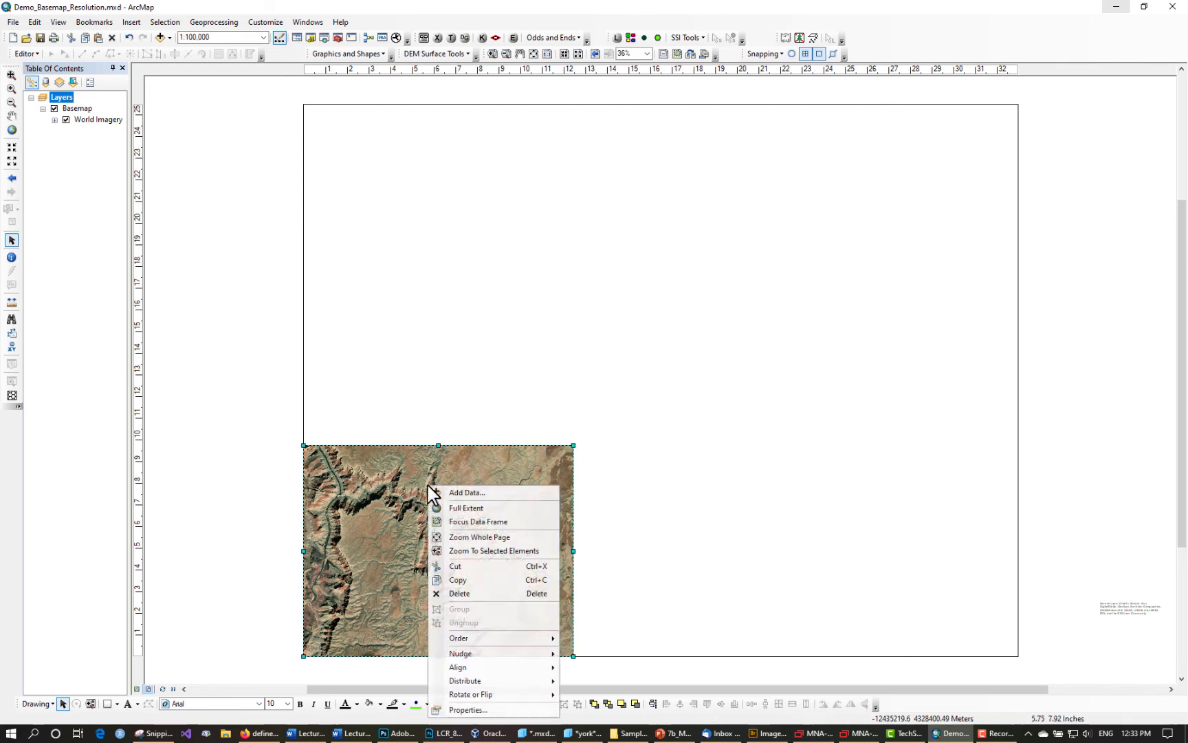
left_click(459, 709)
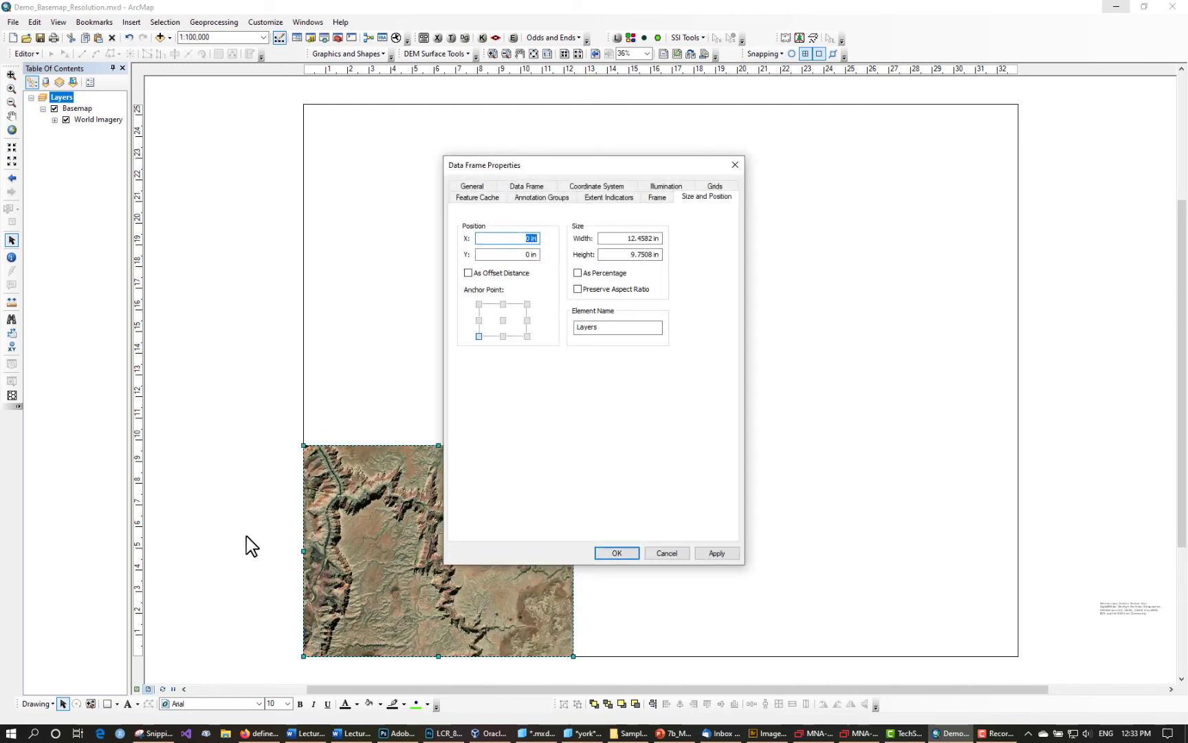
left_click(513, 240)
left_click(626, 238)
type("33")
key("Tab")
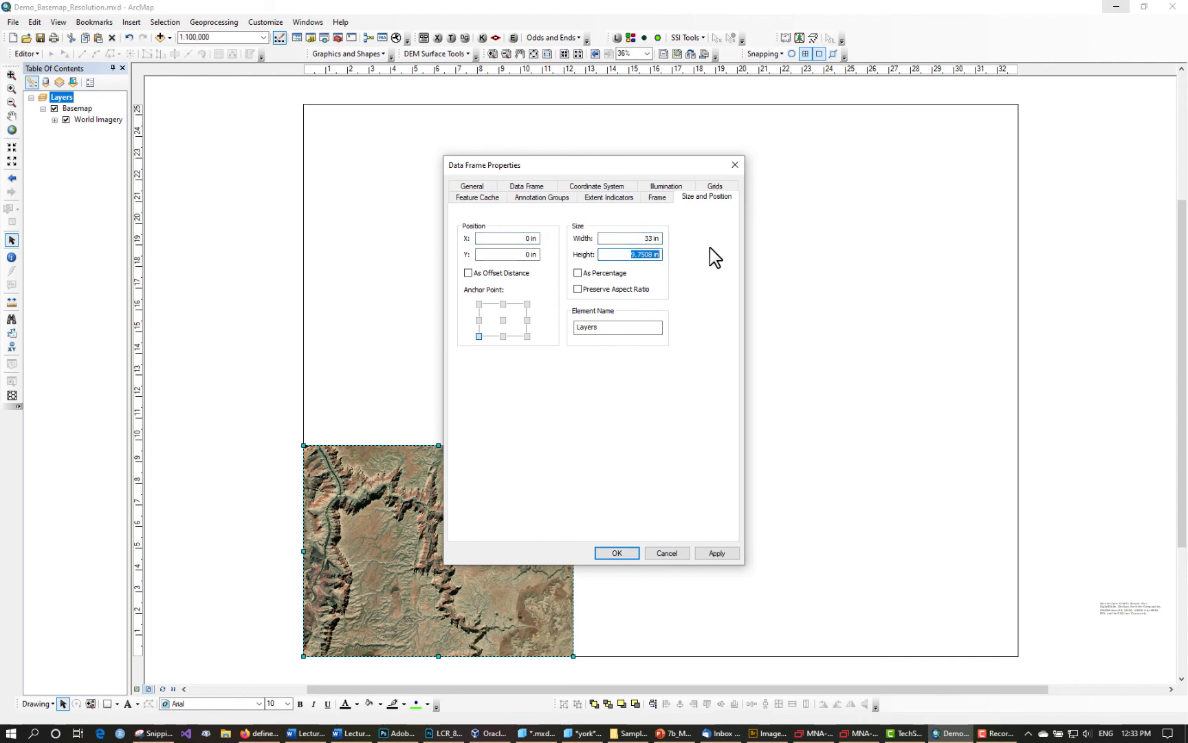
type("25.5")
left_click(618, 553)
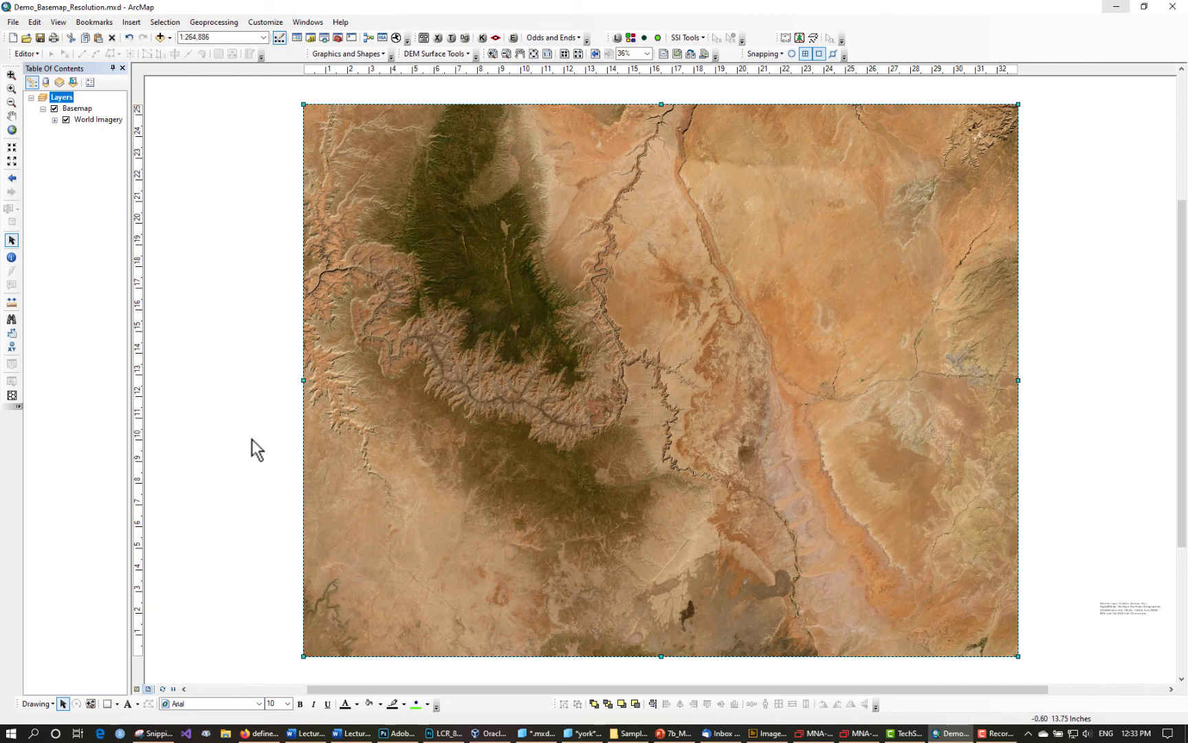
left_click(89, 22)
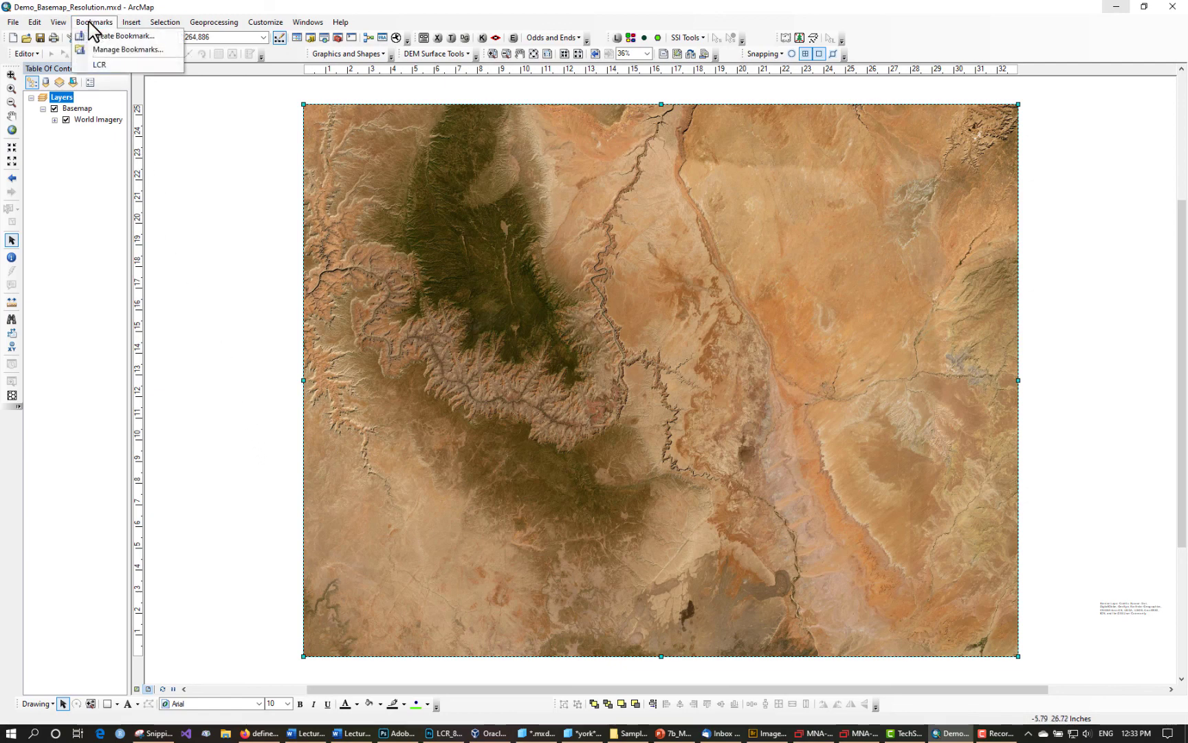
left_click(101, 64)
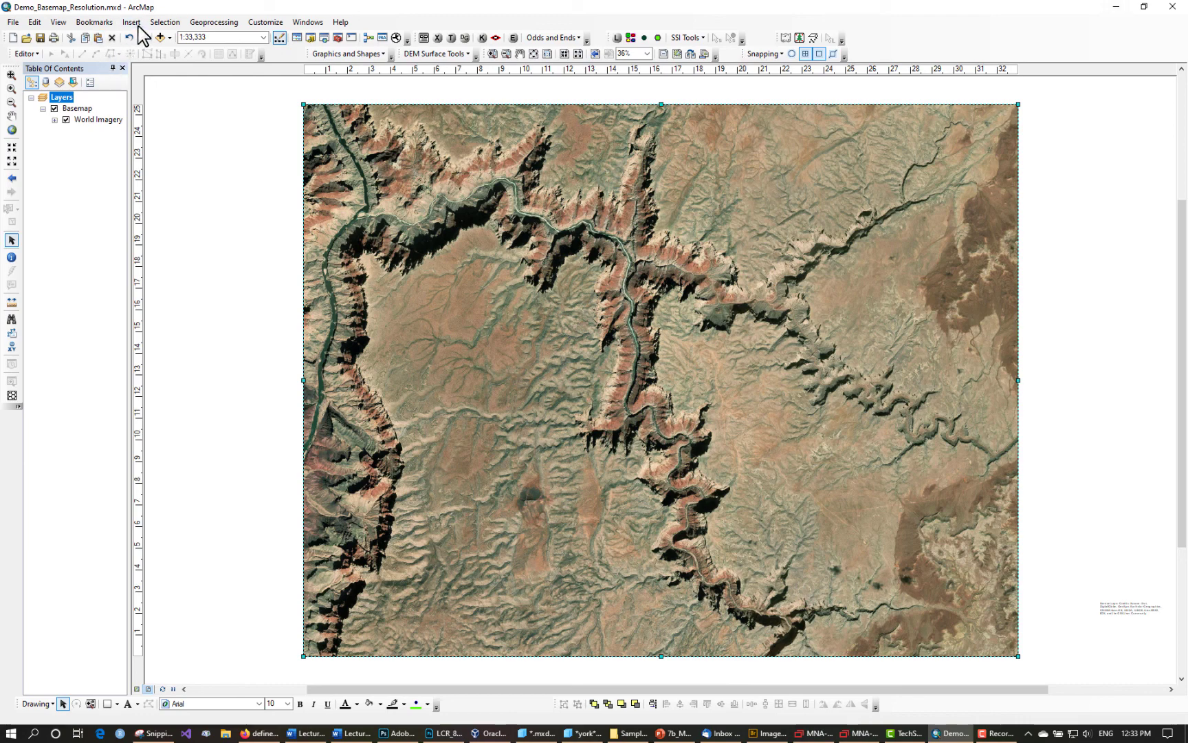
Step: Export the map as a JPEG named LCR_25.5x33_600.jpg in the Sample_Images folder
left_click(13, 22)
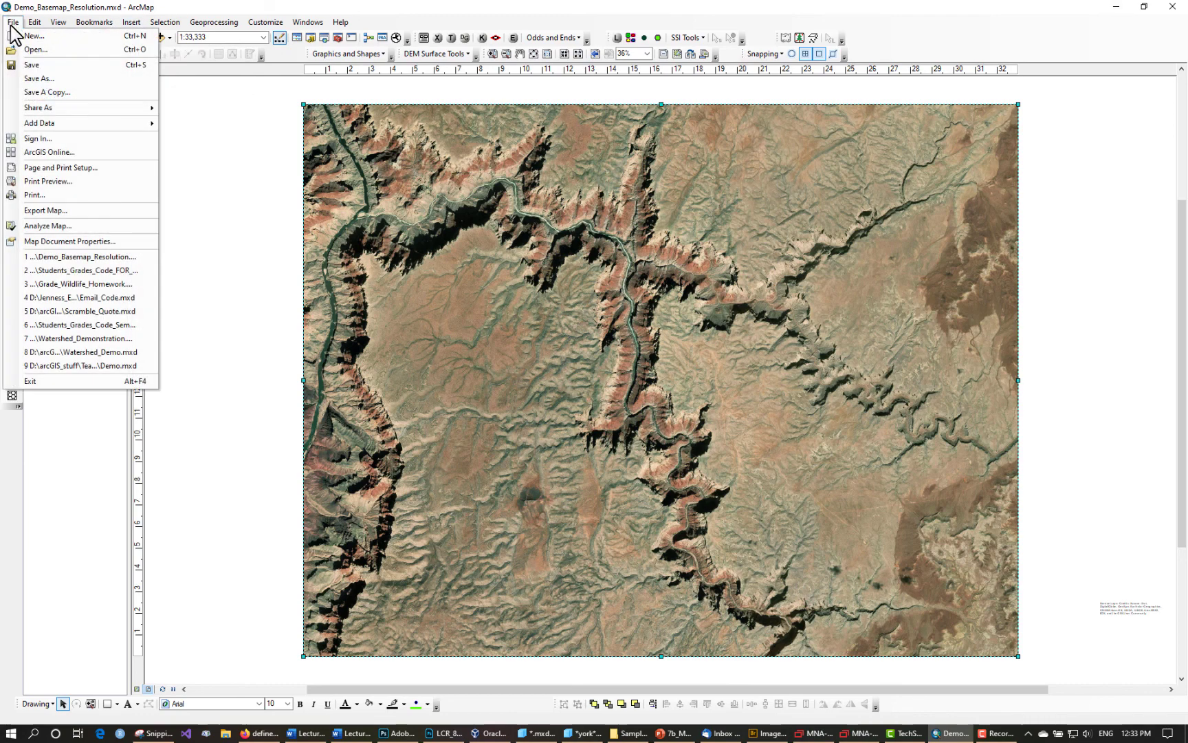
left_click(56, 210)
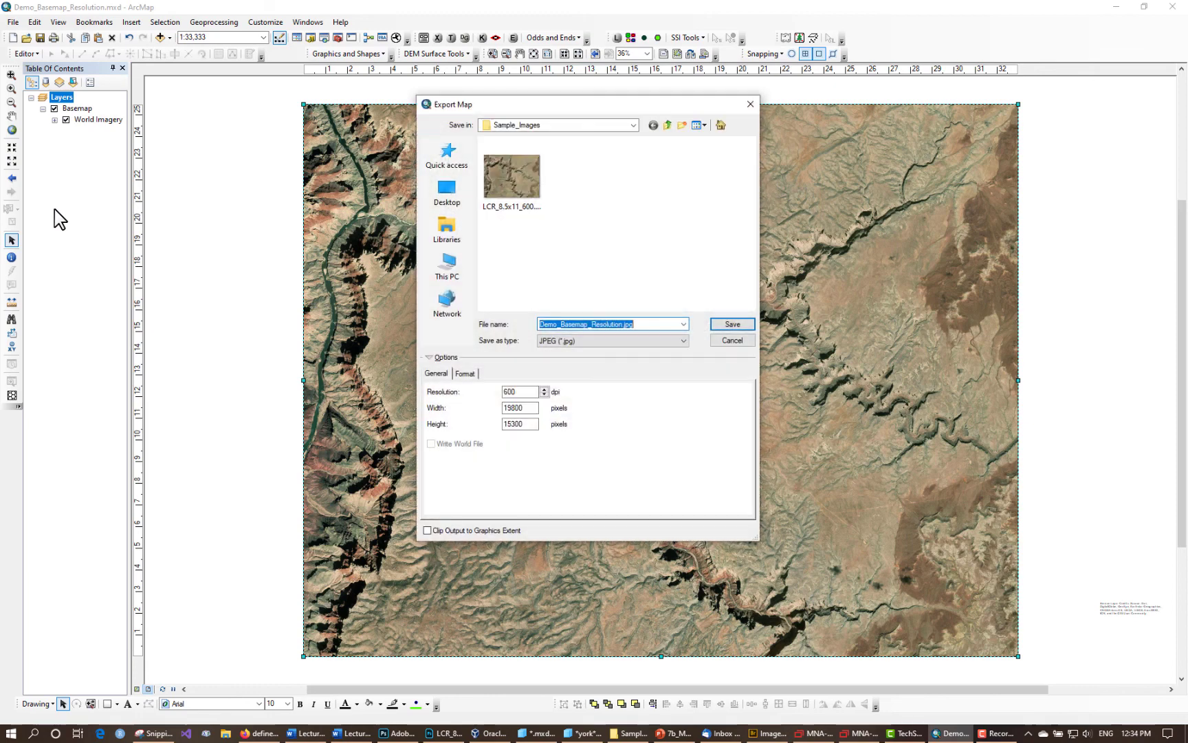
left_click(519, 219)
left_click(562, 322)
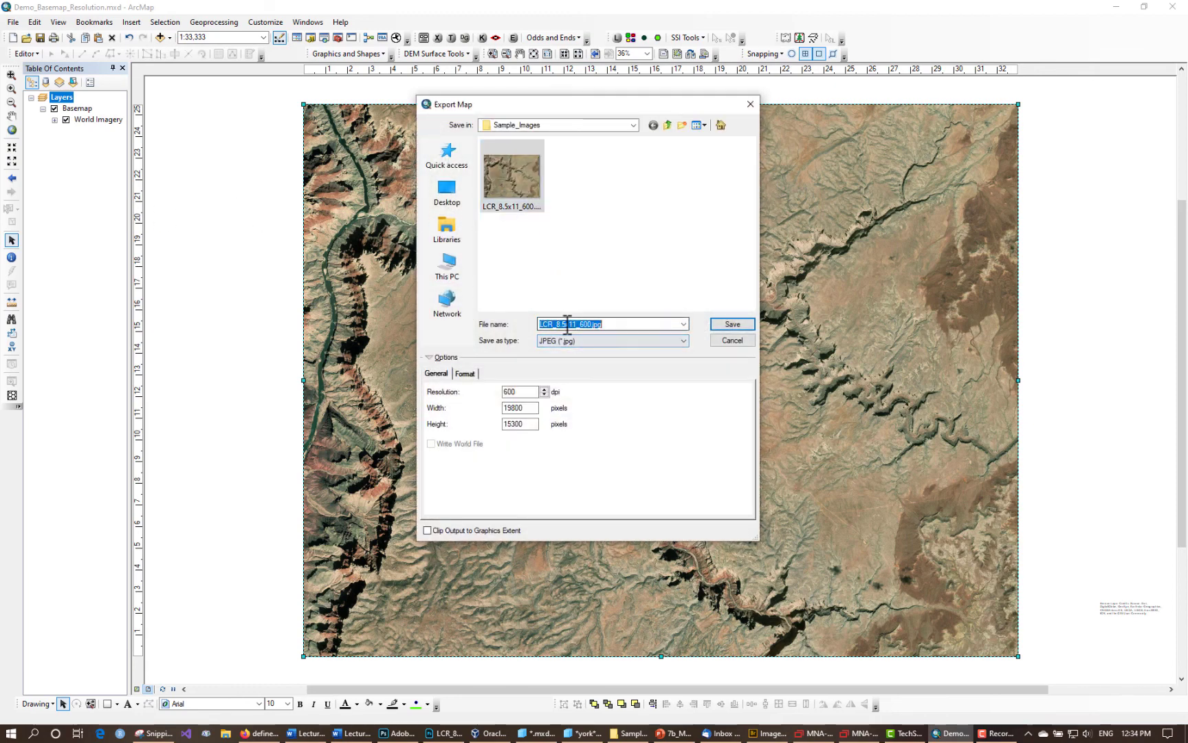
left_click(561, 323)
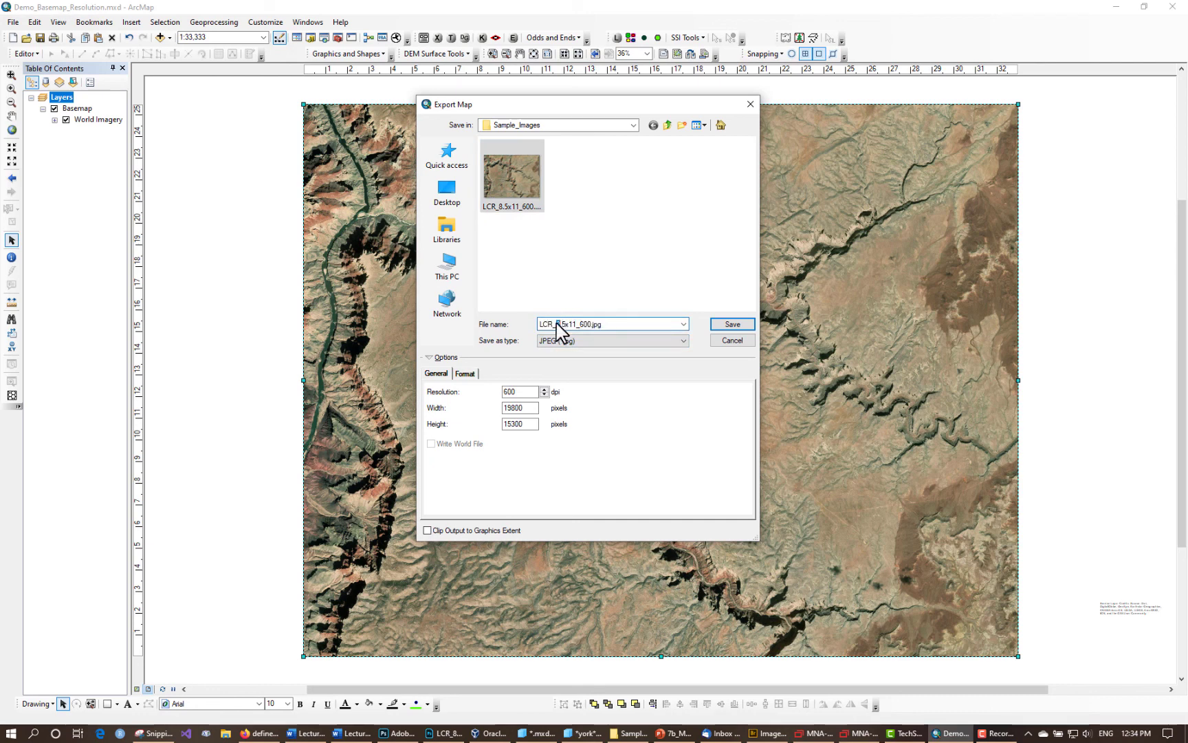
key("Delete")
type("25")
left_click_drag(574, 324, 581, 324)
type("33")
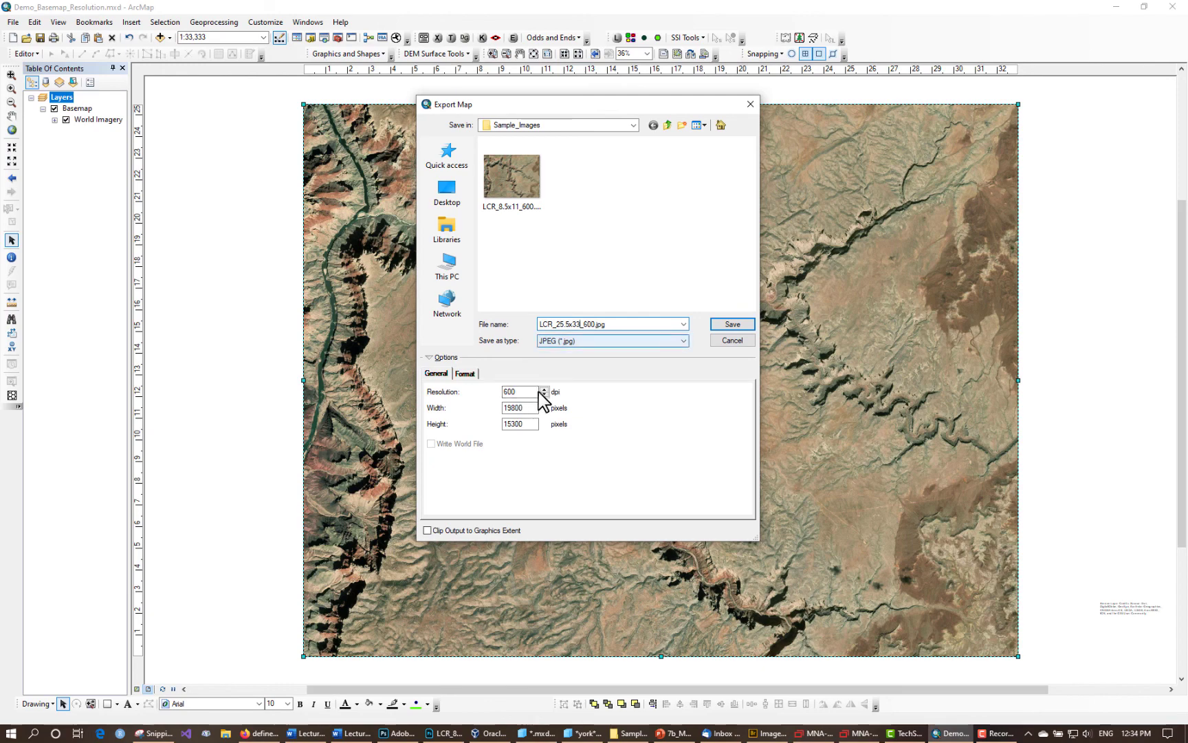
left_click(729, 326)
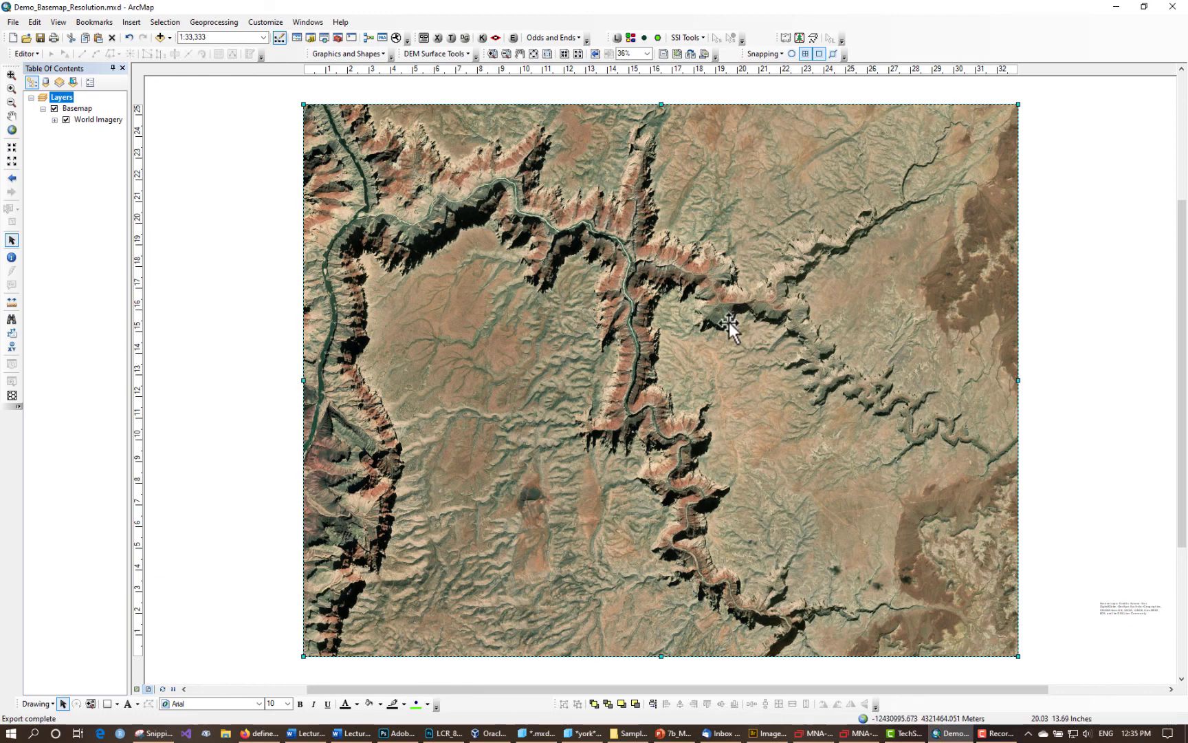
Step: Switch to File Explorer, open LCR_25.5x33_600.jpg in Photoshop, and place its window over part of the 8.5x11 image
left_click(631, 736)
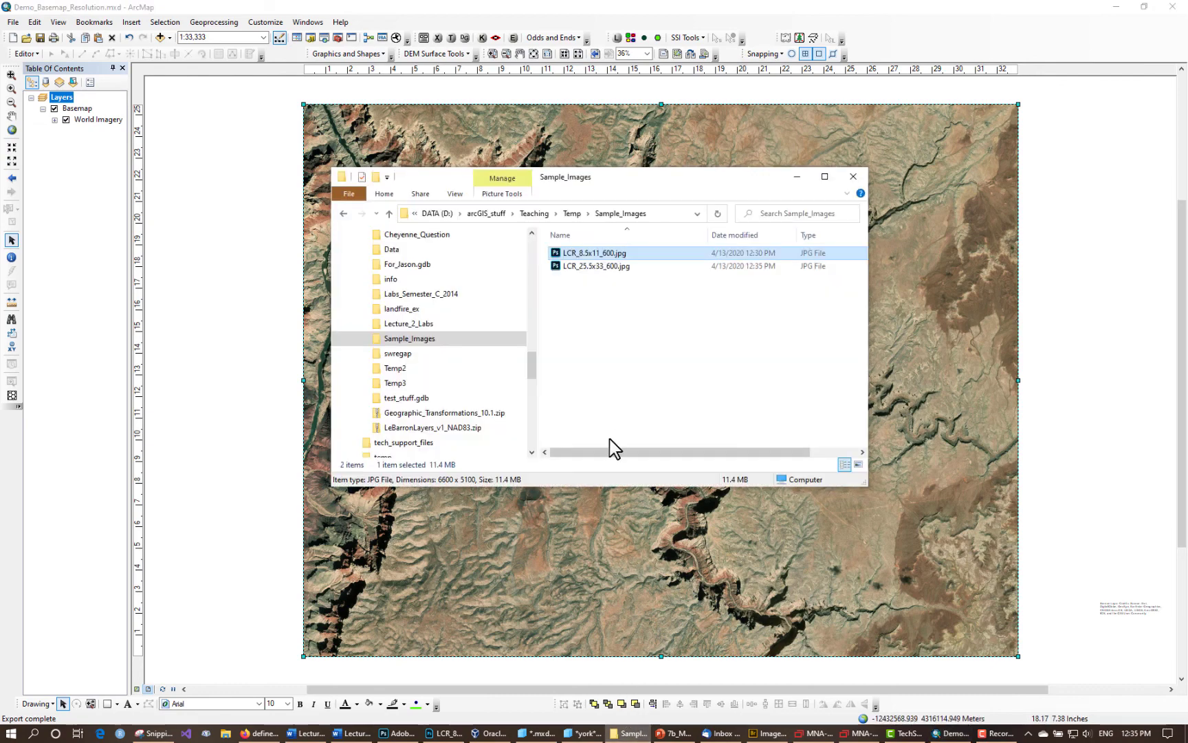
left_click(598, 268)
double_click(597, 265)
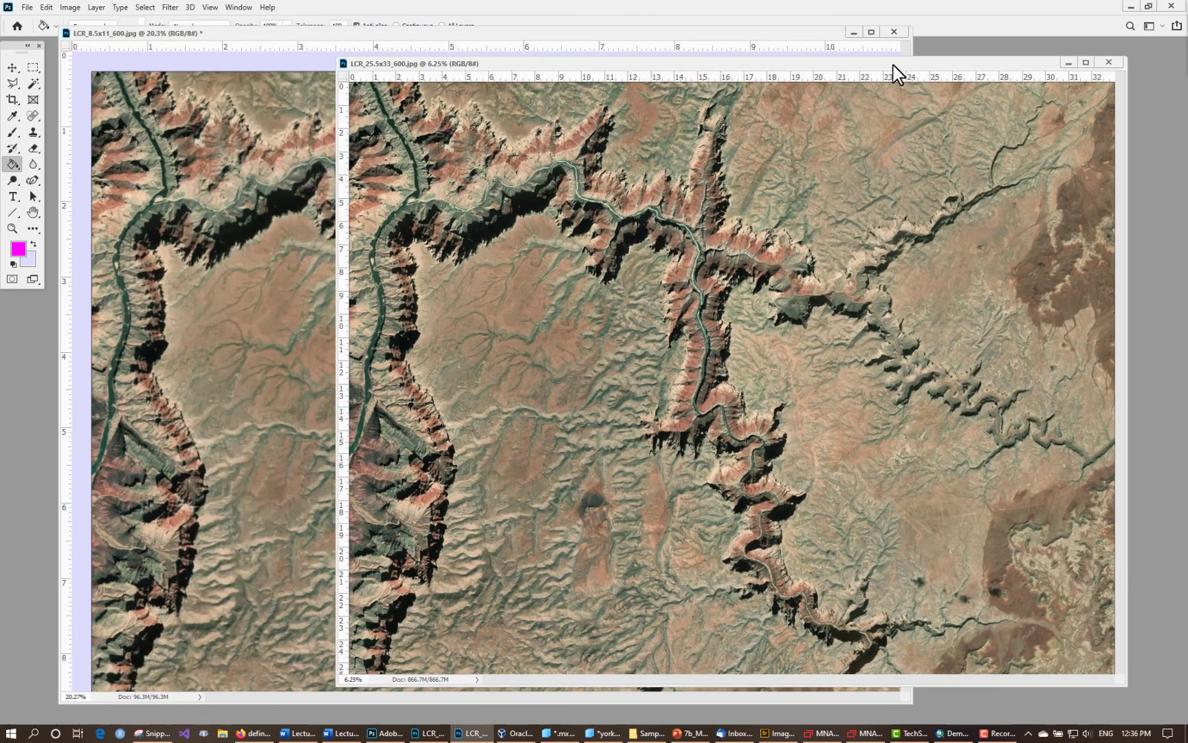
left_click_drag(893, 64, 907, 65)
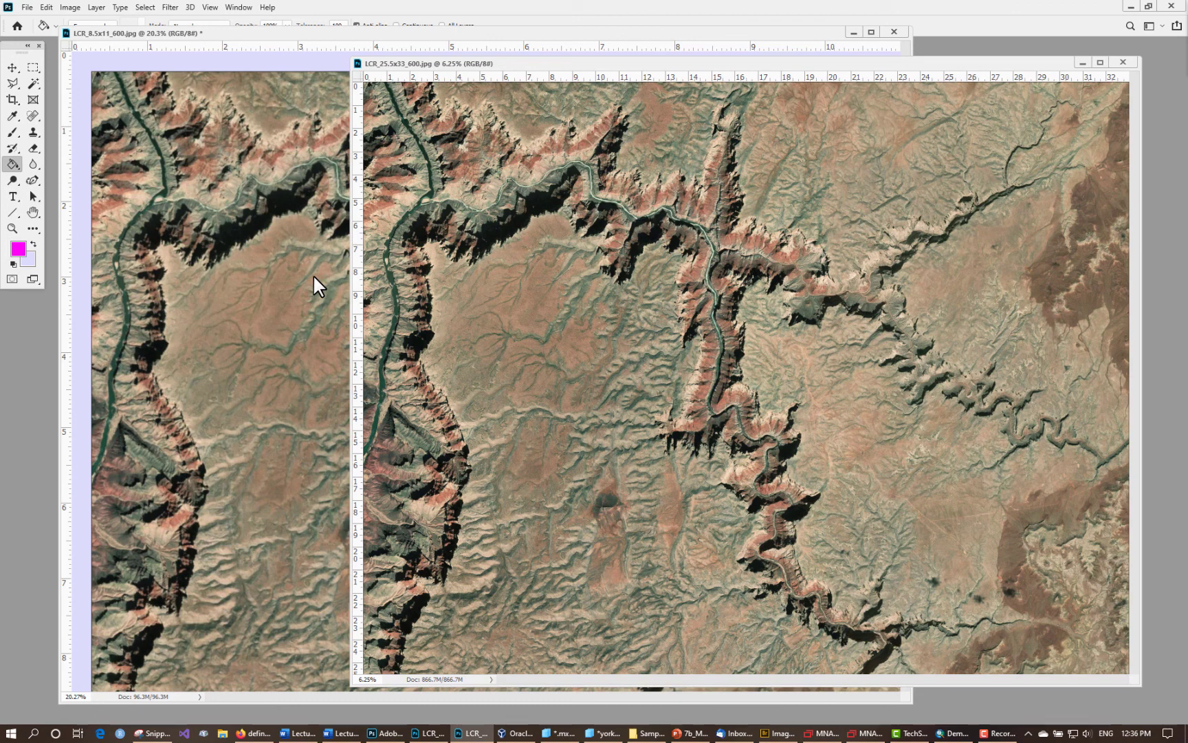
left_click_drag(716, 65, 664, 58)
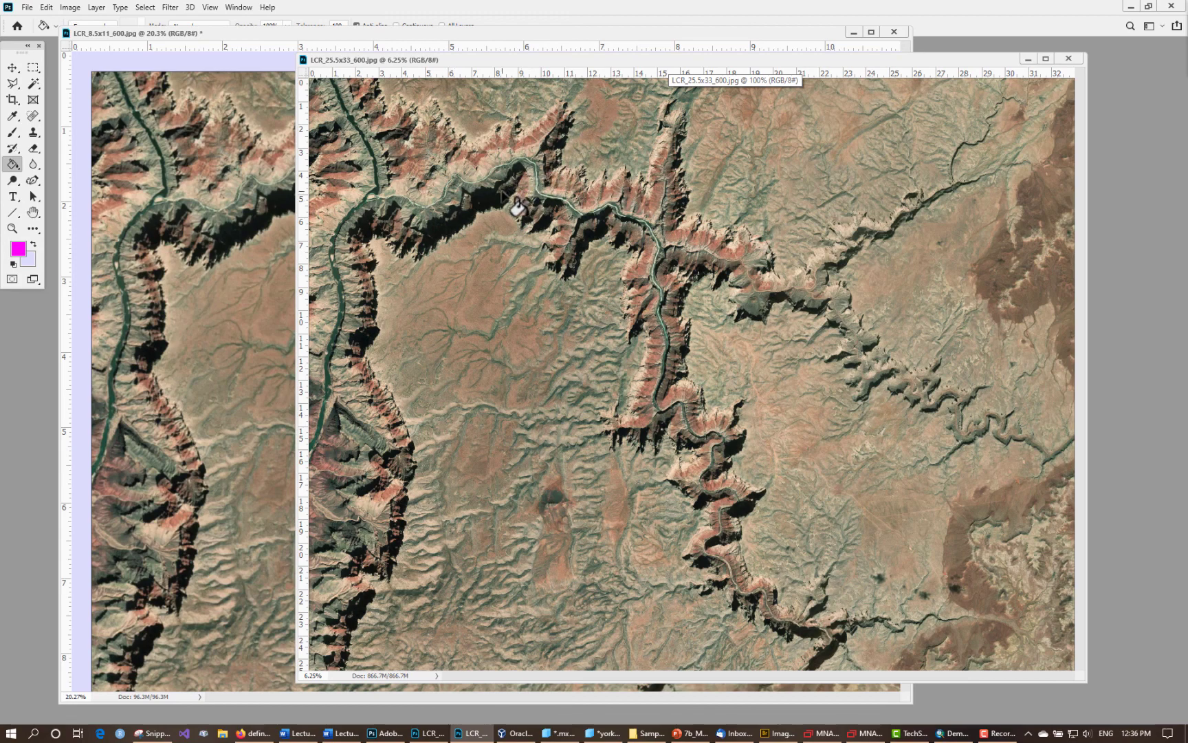
Step: Compare the pixel detail of the same canyon rim area in the 25.5x33 and 8.5x11 images at high magnification
scroll(515, 205, "up", 10)
scroll(515, 205, "up", 6)
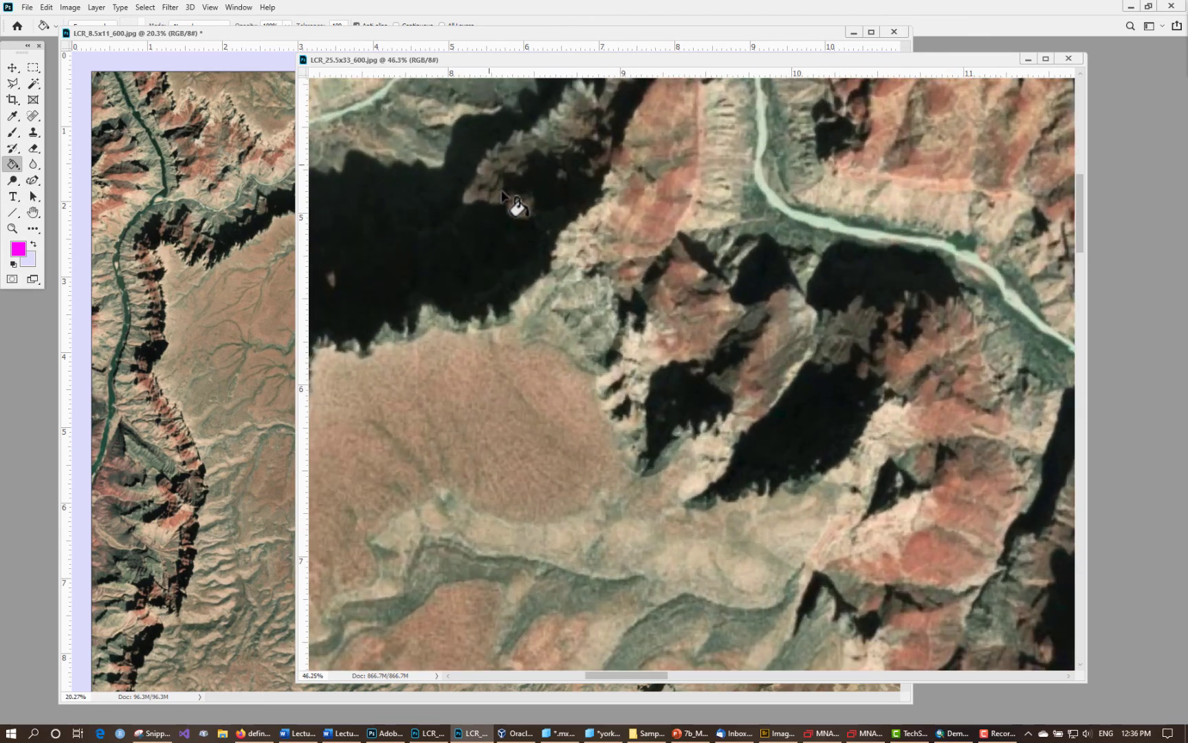
left_click_drag(500, 66, 711, 82)
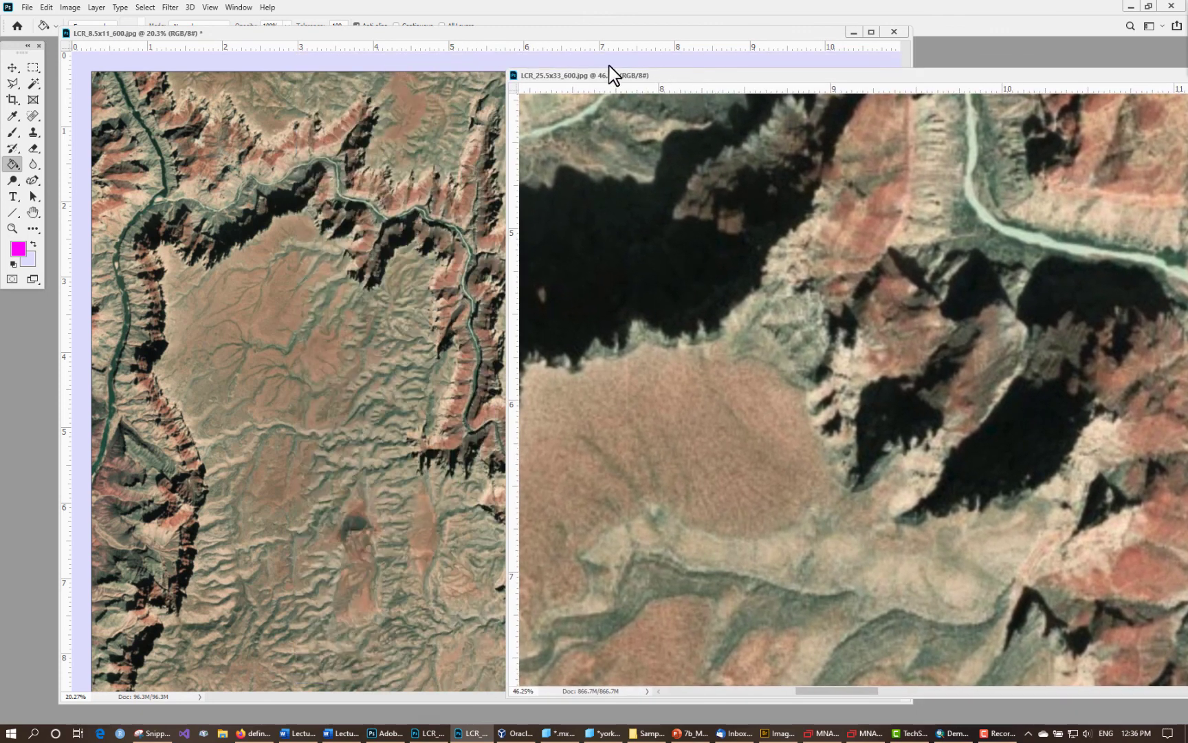
left_click(274, 36)
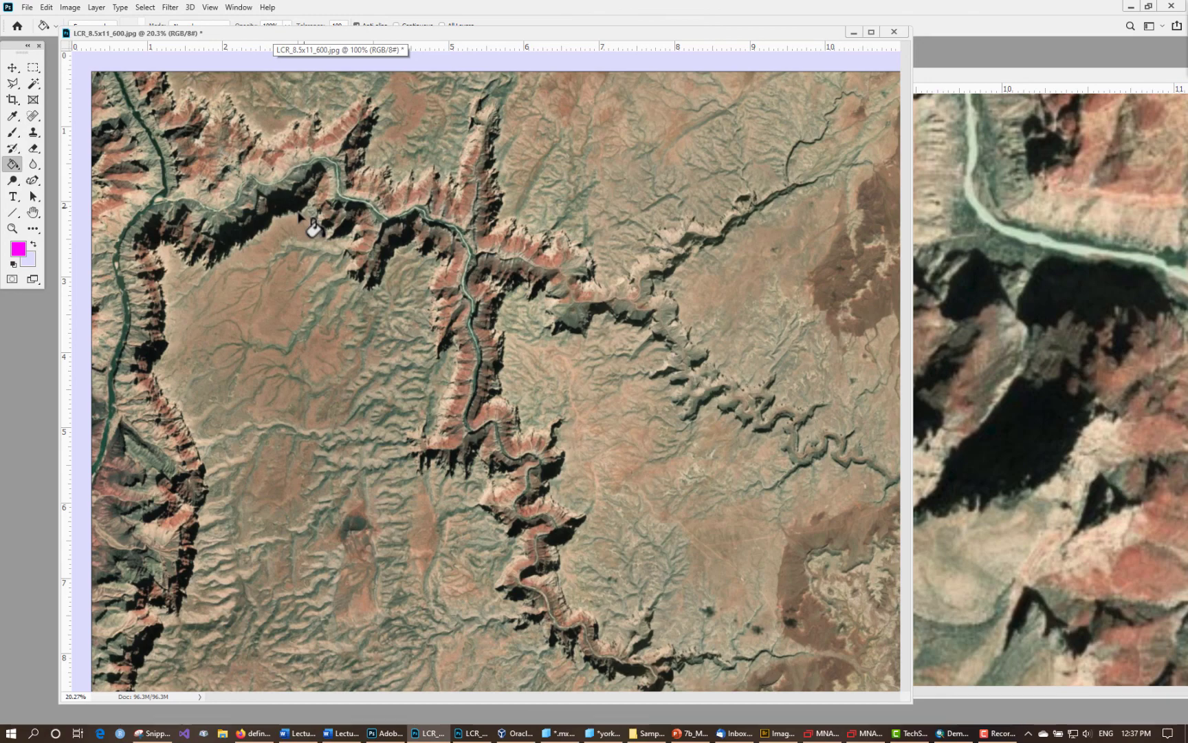
scroll(313, 224, "up", 5)
scroll(313, 225, "up", 9)
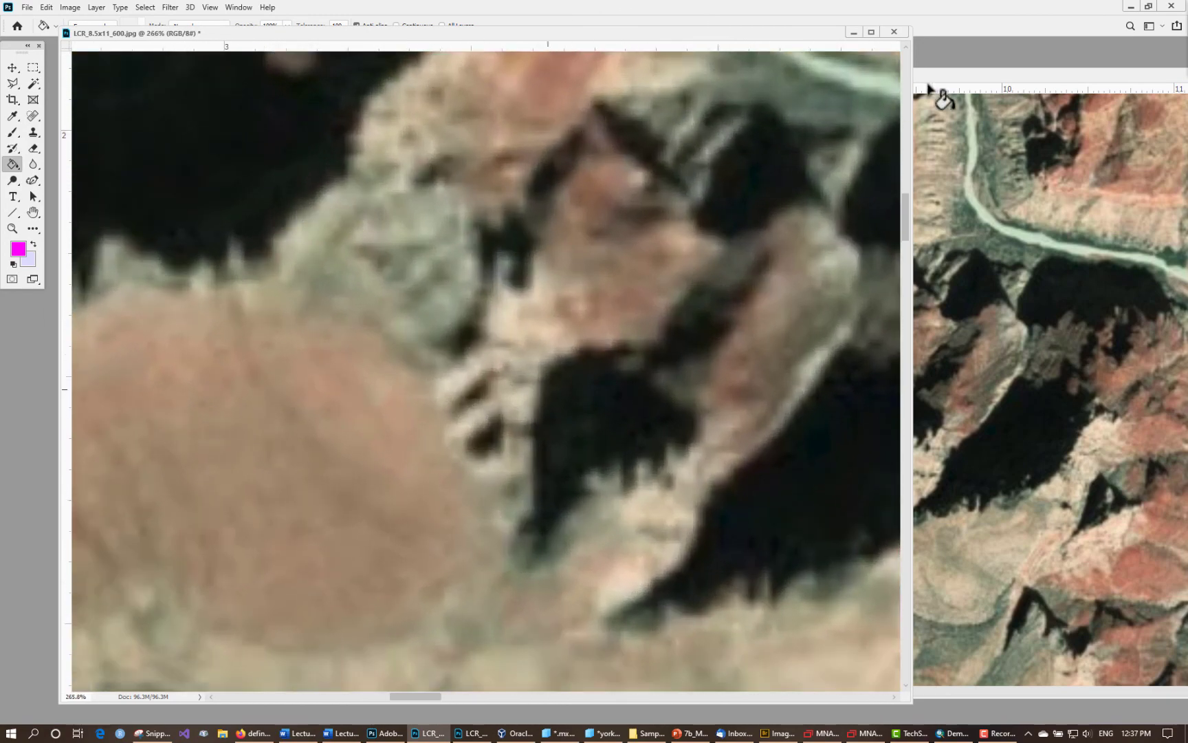
left_click(987, 77)
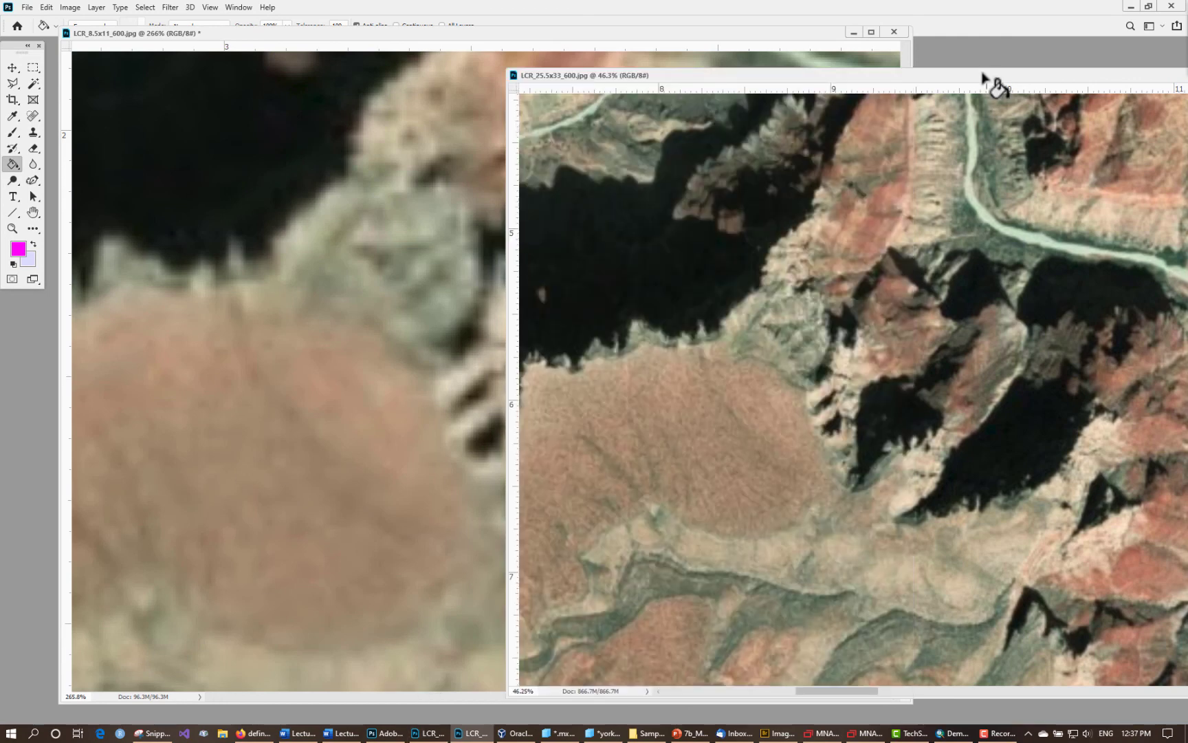
left_click_drag(872, 74, 929, 66)
scroll(910, 397, "up", 2)
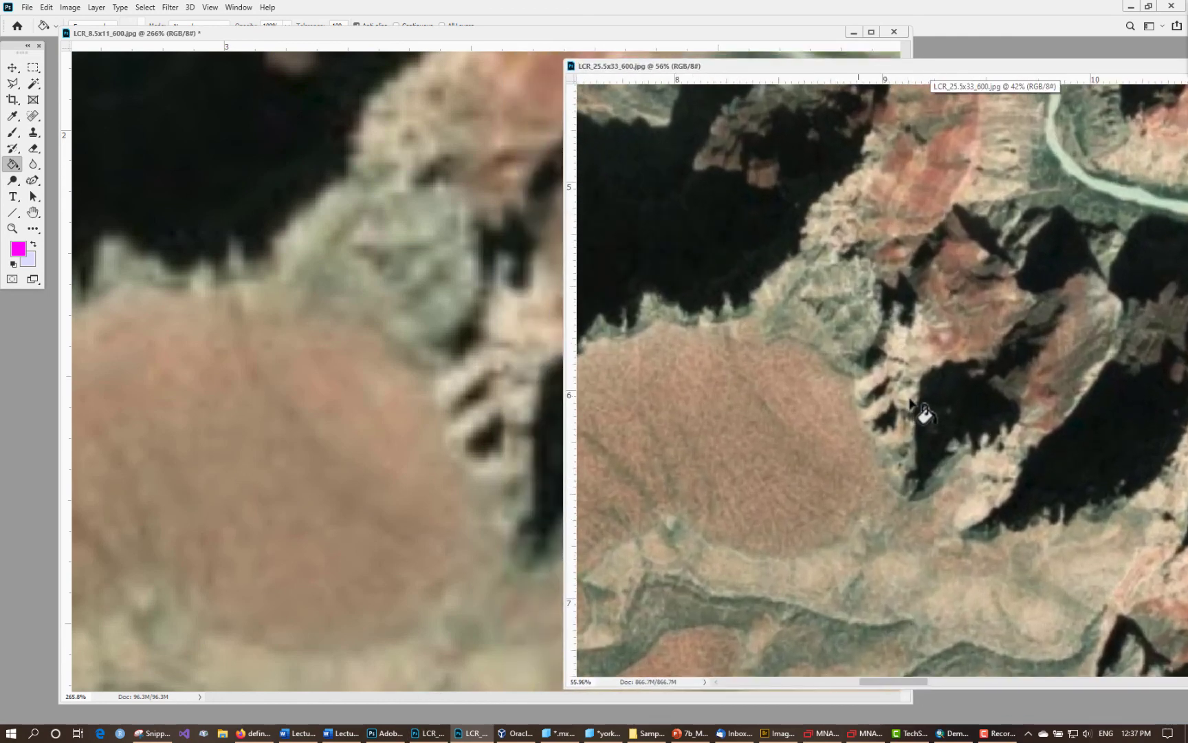